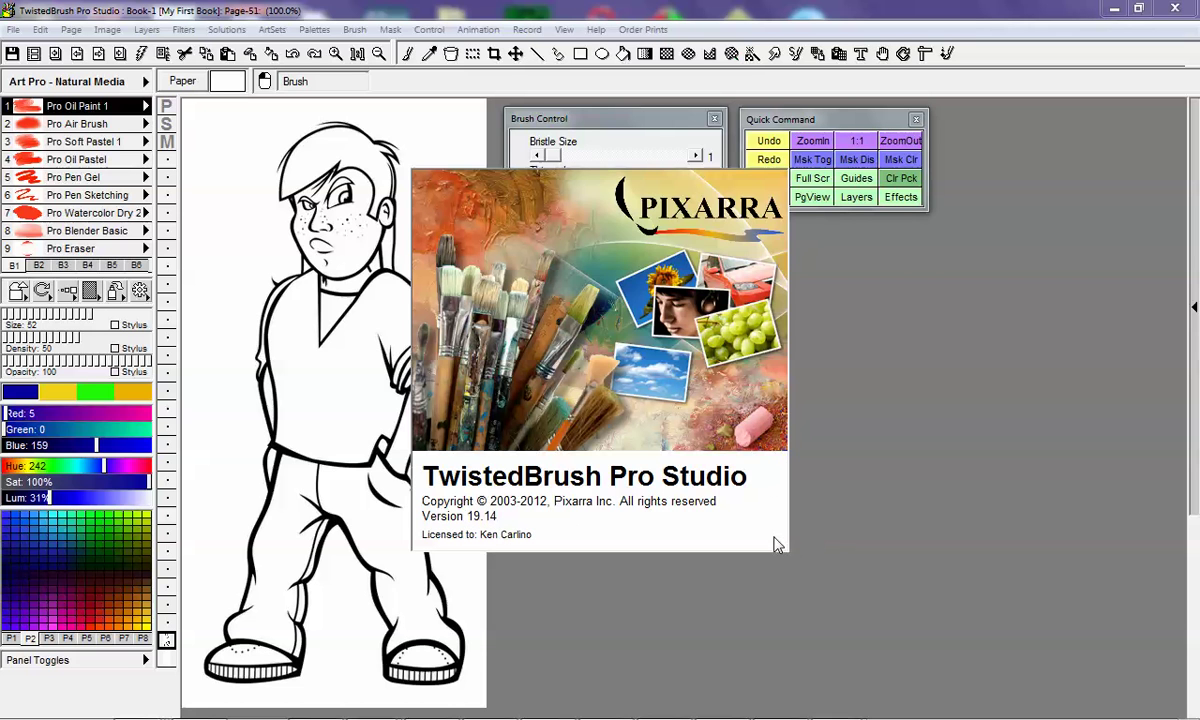
Step: Close the startup splash screen and try a Pro Oil Paint 1 stroke along the trouser seam
{"action": "left_click", "coordinate": [734, 501]}
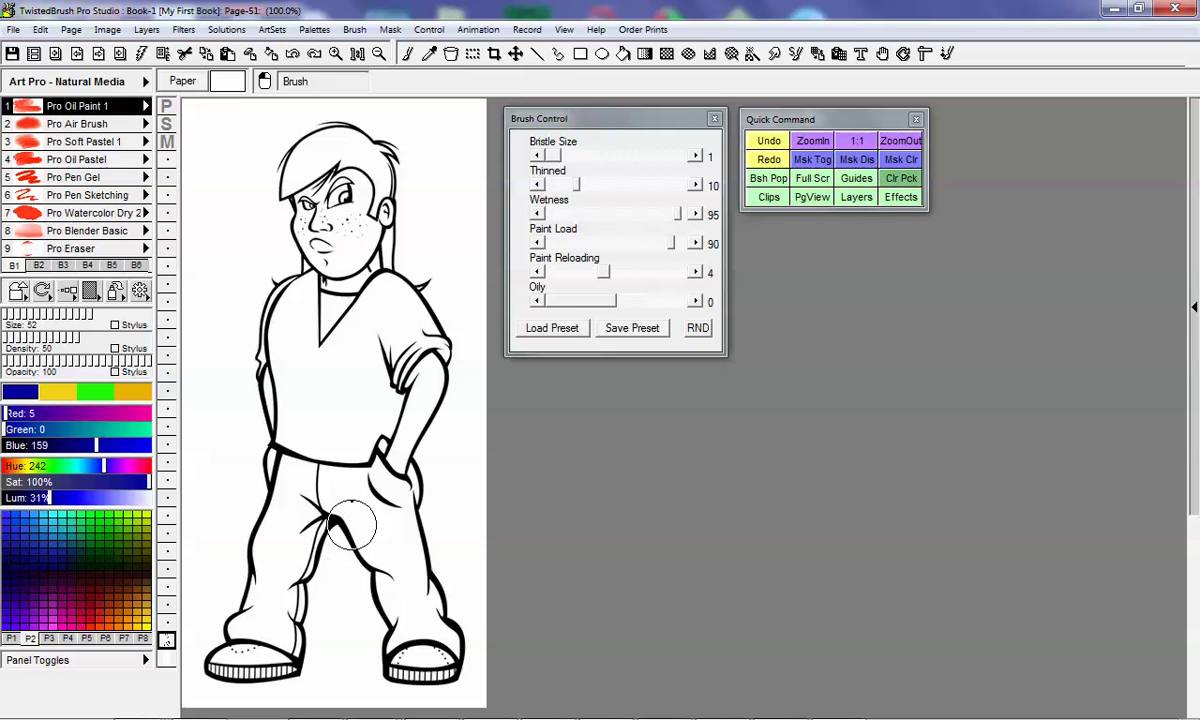
{"action": "left_click_drag", "start_coordinate": [330, 505], "coordinate": [280, 560]}
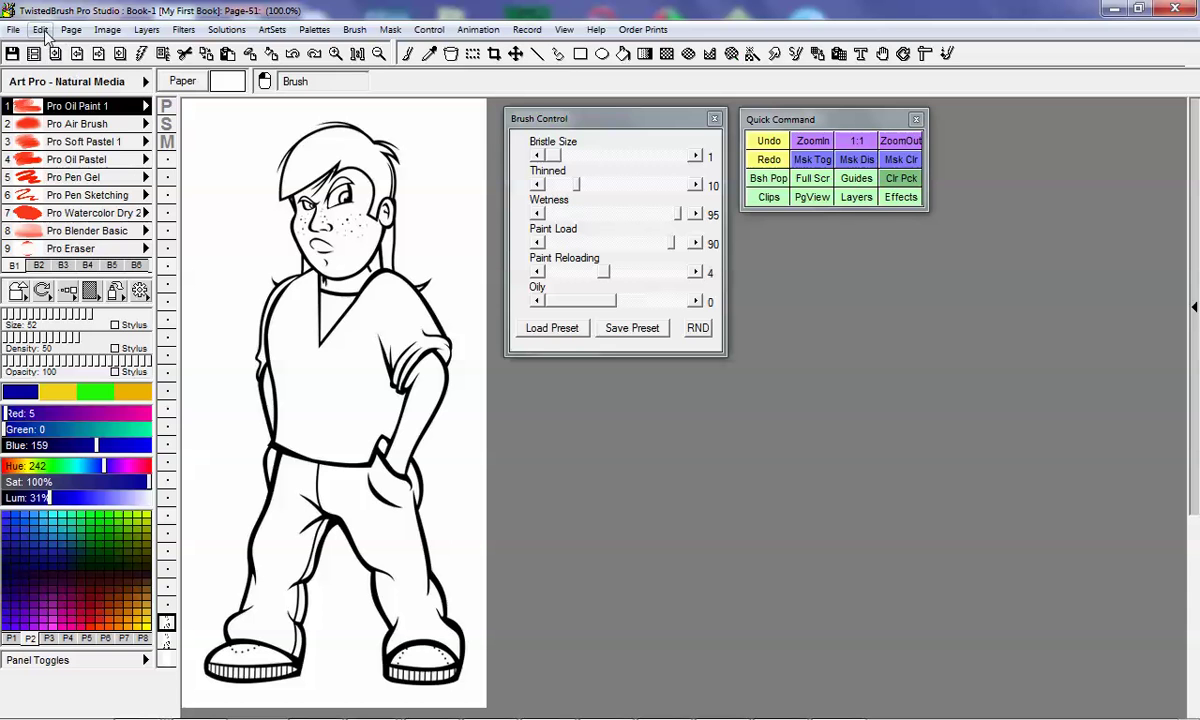
Step: Enable Precision Cursor in Edit > Preferences and test the crosshair brush along the boy's arm
{"action": "left_click", "coordinate": [41, 30]}
{"action": "left_click", "coordinate": [84, 414]}
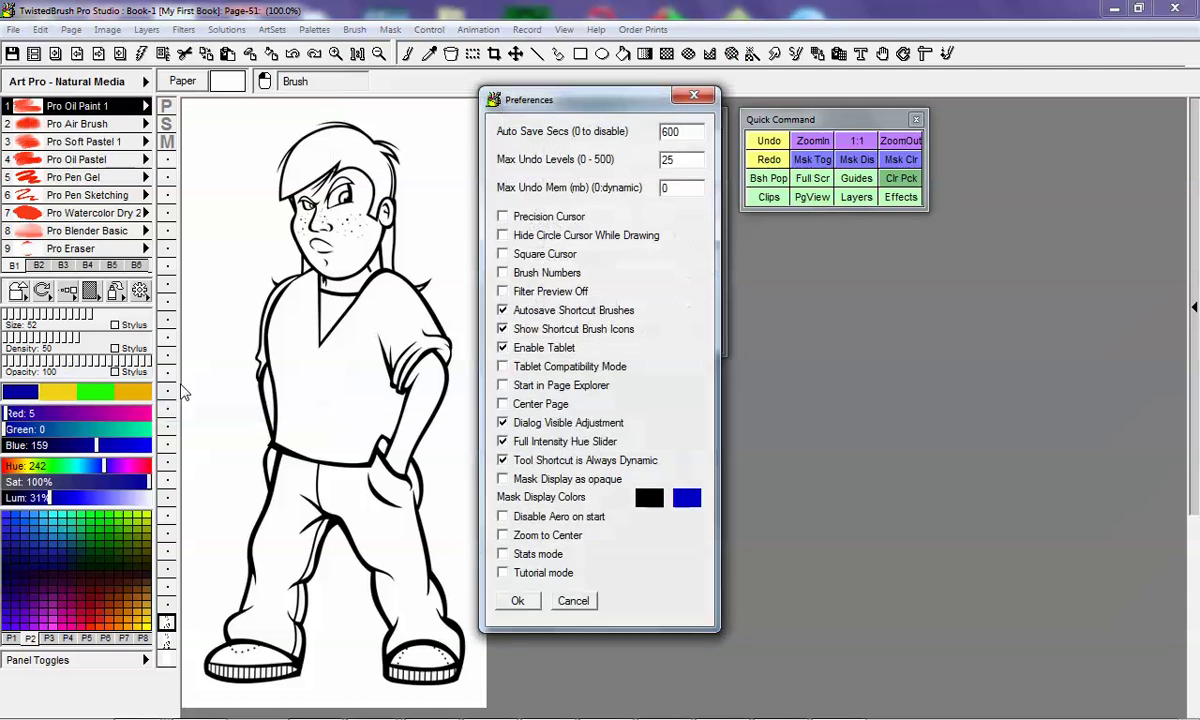
{"action": "left_click", "coordinate": [503, 217]}
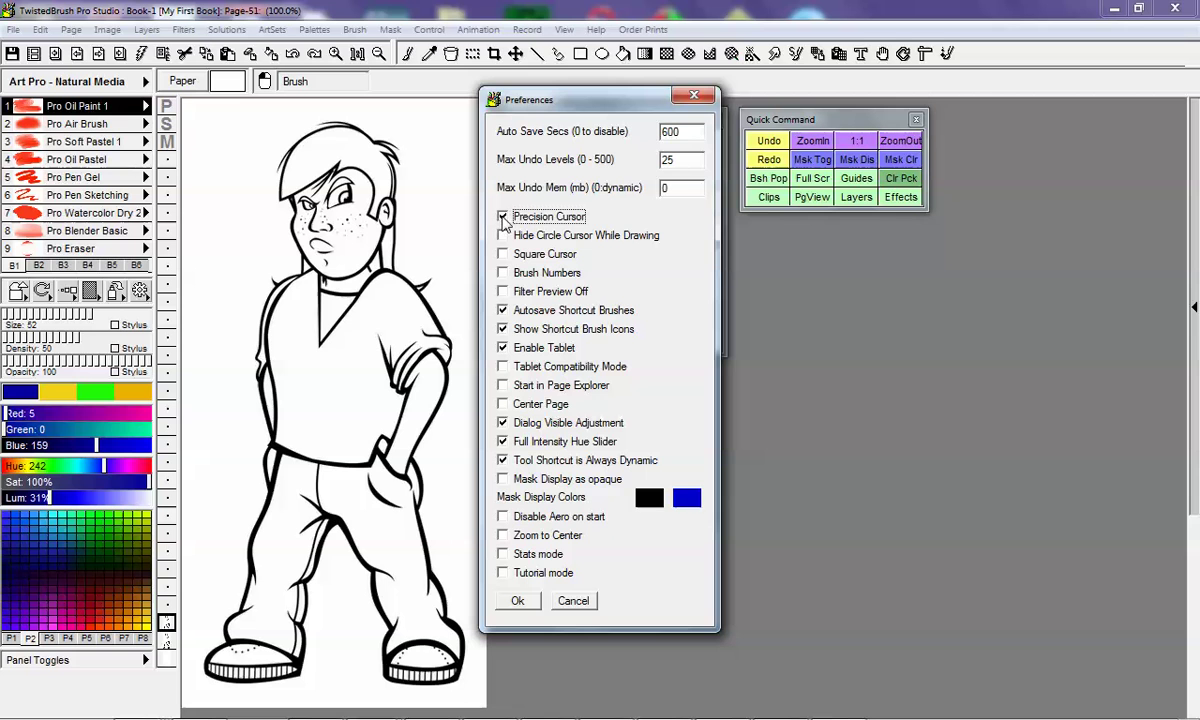
{"action": "left_click", "coordinate": [512, 600]}
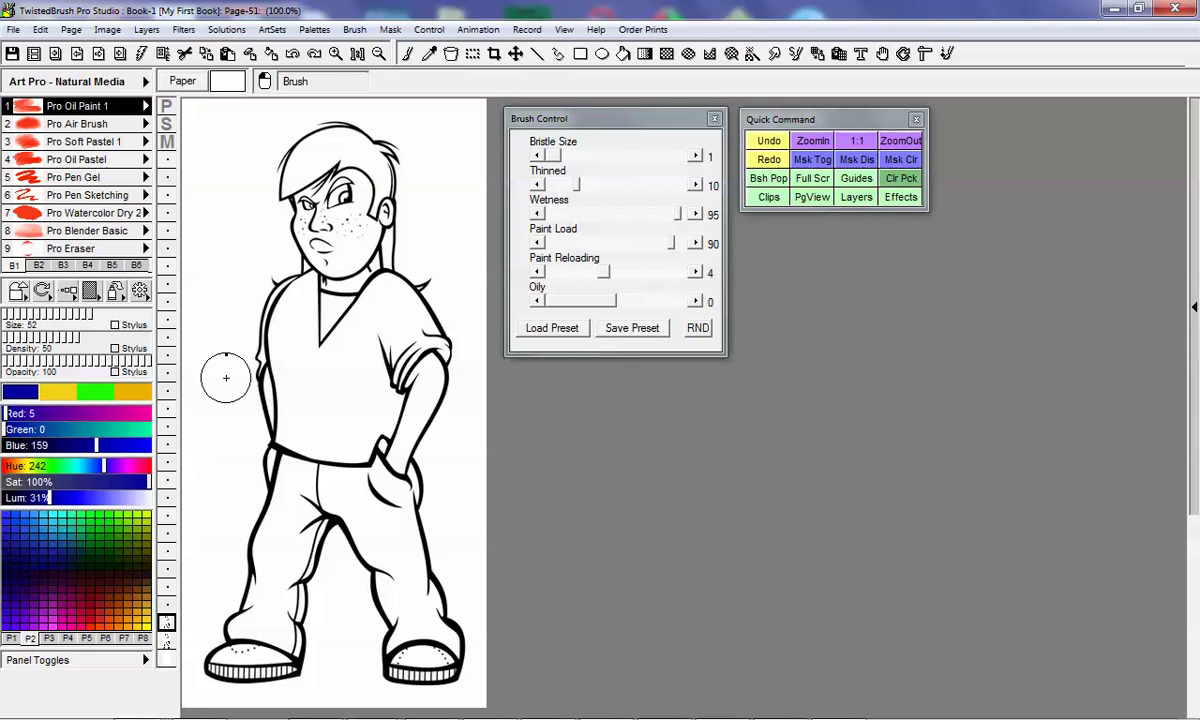
{"action": "mouse_move", "coordinate": [262, 372]}
{"action": "left_mouse_down"}
{"action": "mouse_move", "coordinate": [272, 455]}
{"action": "mouse_move", "coordinate": [260, 458]}
{"action": "mouse_move", "coordinate": [274, 468]}
{"action": "mouse_move", "coordinate": [396, 440]}
{"action": "left_mouse_up"}
Step: Load the Pro Auto Mask Air Brush from the Art Pro - Auto Masking Paint set
{"action": "left_click", "coordinate": [125, 110]}
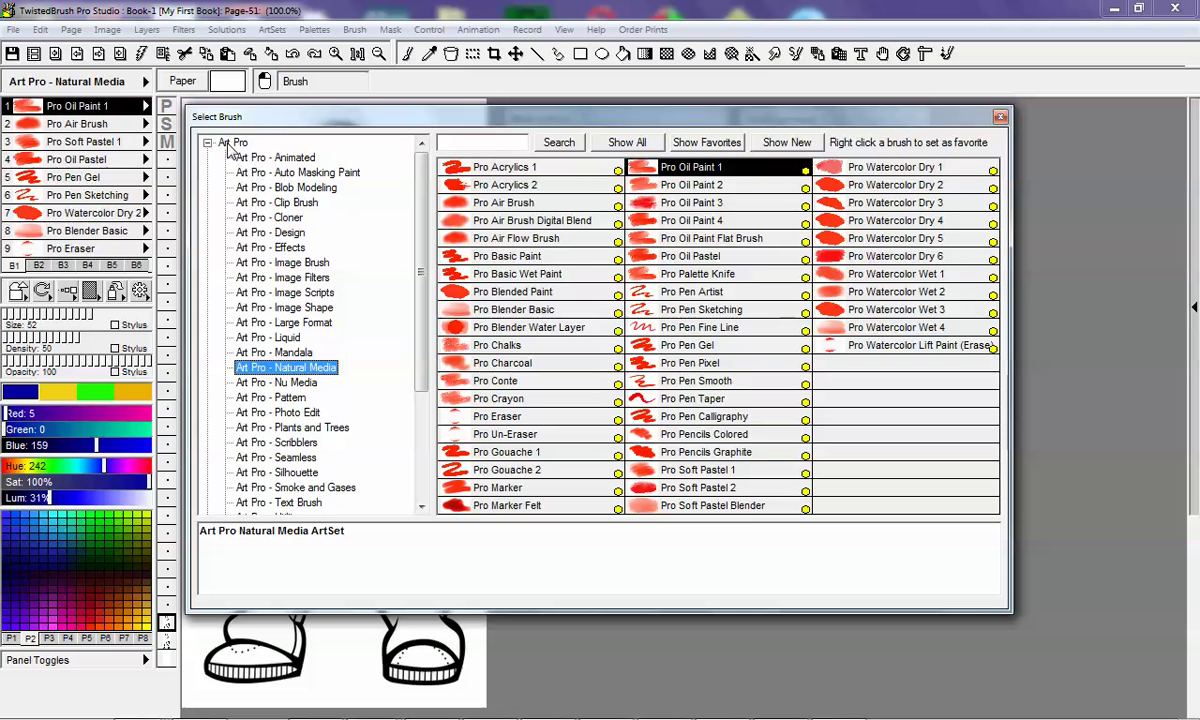
{"action": "left_click", "coordinate": [313, 176]}
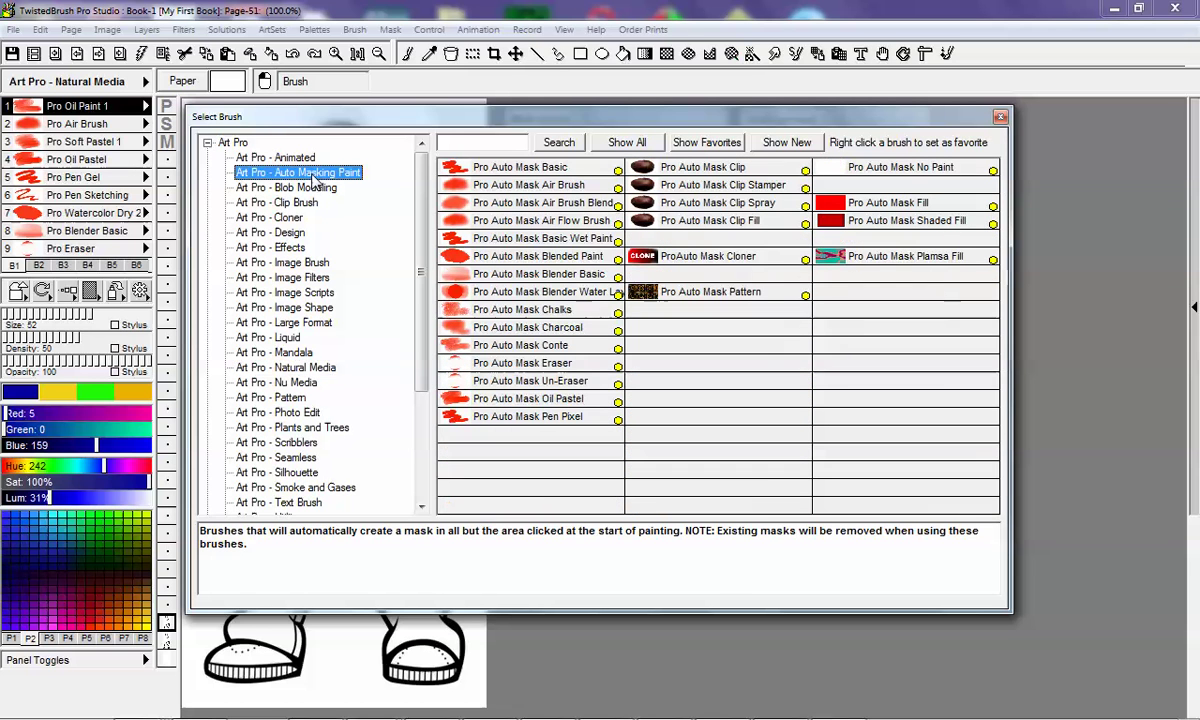
{"action": "left_click", "coordinate": [565, 190]}
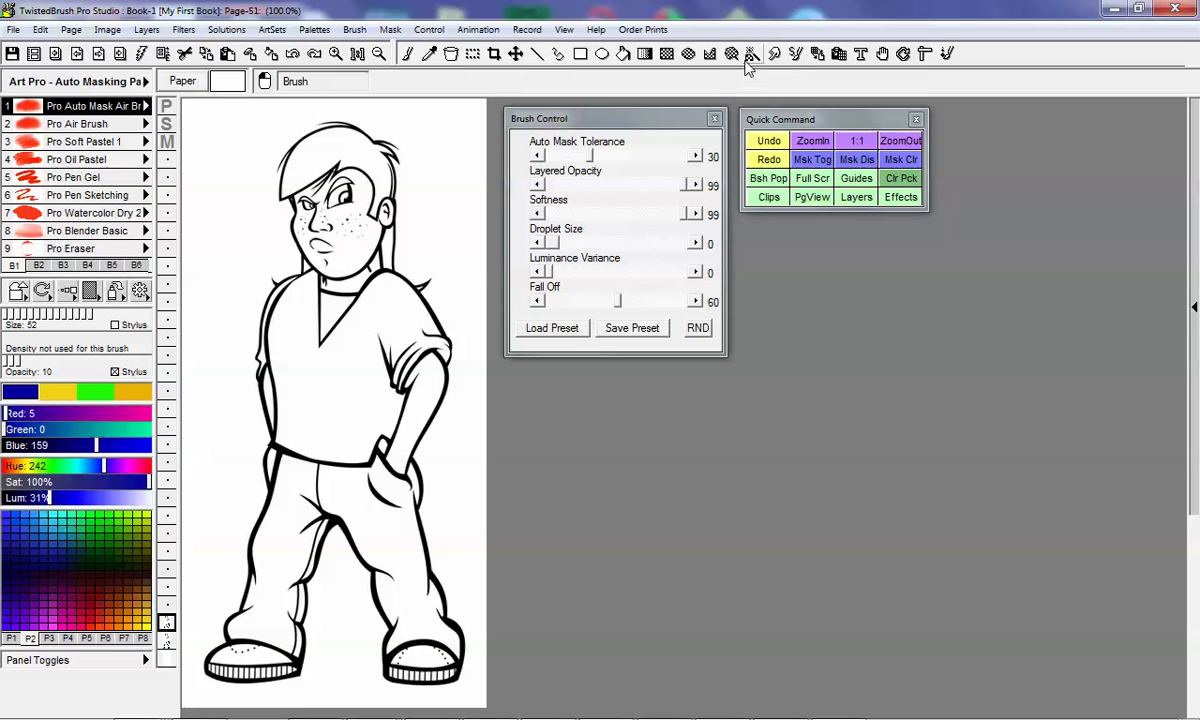
Step: Set luminance to 51% and airbrush the left trouser leg solid blue down to the shoe
{"action": "left_click", "coordinate": [78, 497]}
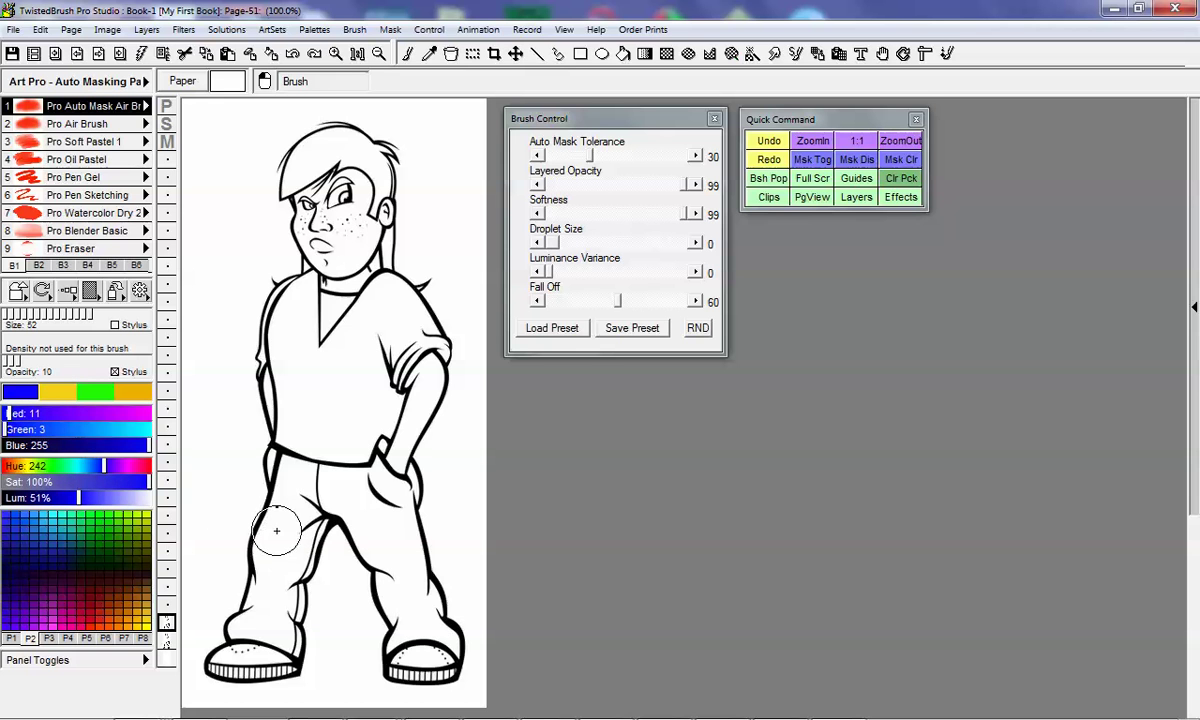
{"action": "left_click", "coordinate": [276, 553]}
{"action": "mouse_move", "coordinate": [276, 553]}
{"action": "left_mouse_down"}
{"action": "mouse_move", "coordinate": [289, 501]}
{"action": "mouse_move", "coordinate": [268, 544]}
{"action": "mouse_move", "coordinate": [296, 451]}
{"action": "mouse_move", "coordinate": [316, 433]}
{"action": "mouse_move", "coordinate": [264, 548]}
{"action": "mouse_move", "coordinate": [265, 581]}
{"action": "mouse_move", "coordinate": [324, 509]}
{"action": "mouse_move", "coordinate": [318, 527]}
{"action": "mouse_move", "coordinate": [278, 535]}
{"action": "mouse_move", "coordinate": [286, 520]}
{"action": "mouse_move", "coordinate": [261, 551]}
{"action": "mouse_move", "coordinate": [246, 625]}
{"action": "mouse_move", "coordinate": [300, 603]}
{"action": "mouse_move", "coordinate": [283, 642]}
{"action": "mouse_move", "coordinate": [300, 653]}
{"action": "mouse_move", "coordinate": [260, 627]}
{"action": "mouse_move", "coordinate": [292, 542]}
{"action": "mouse_move", "coordinate": [303, 616]}
{"action": "mouse_move", "coordinate": [306, 558]}
{"action": "mouse_move", "coordinate": [240, 600]}
{"action": "mouse_move", "coordinate": [310, 454]}
{"action": "mouse_move", "coordinate": [266, 530]}
{"action": "mouse_move", "coordinate": [280, 551]}
{"action": "mouse_move", "coordinate": [309, 527]}
{"action": "mouse_move", "coordinate": [266, 626]}
{"action": "mouse_move", "coordinate": [277, 537]}
{"action": "mouse_move", "coordinate": [255, 575]}
{"action": "mouse_move", "coordinate": [298, 507]}
{"action": "mouse_move", "coordinate": [294, 456]}
{"action": "mouse_move", "coordinate": [305, 475]}
{"action": "mouse_move", "coordinate": [284, 522]}
{"action": "mouse_move", "coordinate": [274, 613]}
{"action": "mouse_move", "coordinate": [303, 518]}
{"action": "mouse_move", "coordinate": [287, 503]}
{"action": "mouse_move", "coordinate": [270, 595]}
{"action": "mouse_move", "coordinate": [277, 548]}
{"action": "left_mouse_up"}
{"action": "left_click_drag", "start_coordinate": [270, 470], "coordinate": [295, 498]}
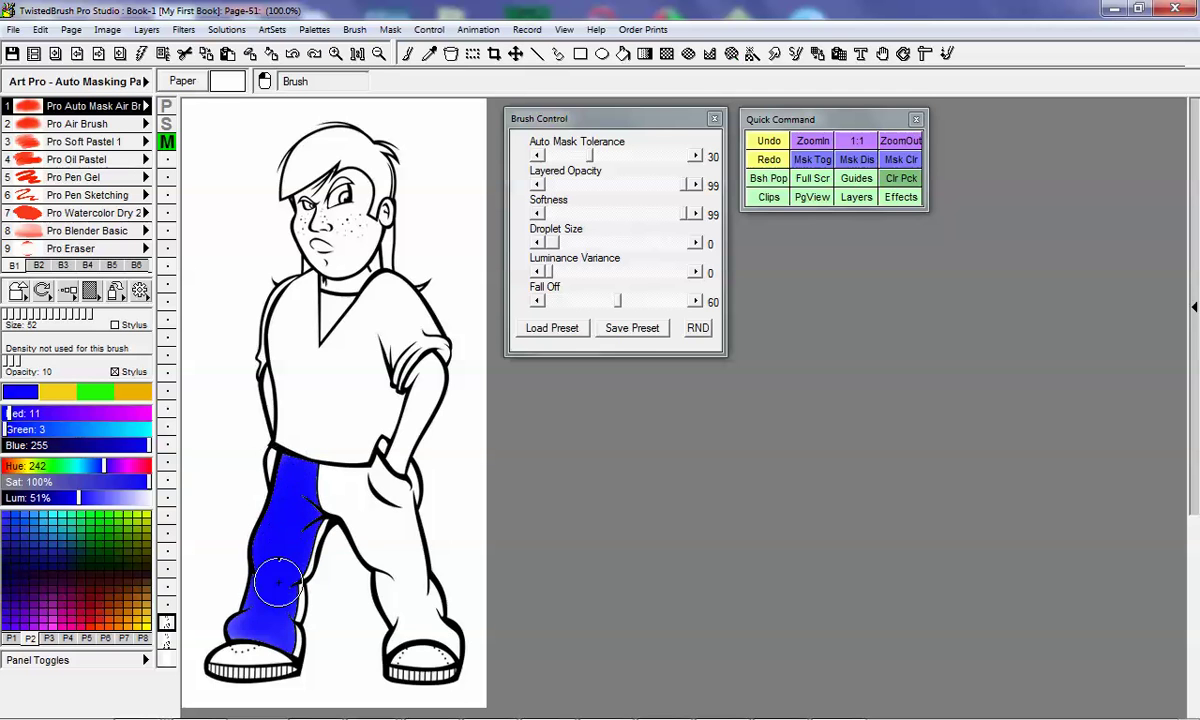
{"action": "mouse_move", "coordinate": [274, 603]}
{"action": "left_mouse_down"}
{"action": "mouse_move", "coordinate": [258, 564]}
{"action": "mouse_move", "coordinate": [313, 488]}
{"action": "mouse_move", "coordinate": [285, 548]}
{"action": "left_mouse_up"}
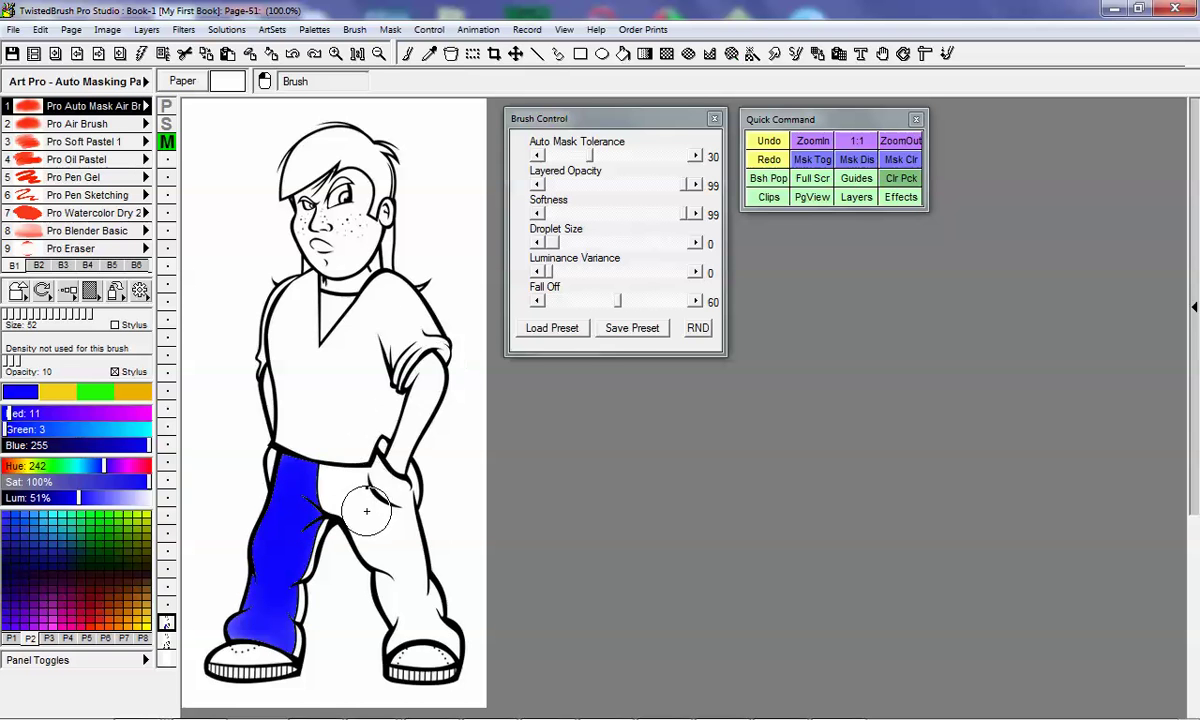
Step: Zoom in to 800% and undo the blue trouser paint
{"action": "scroll", "coordinate": [302, 518], "scroll_direction": "up", "scroll_amount": 1}
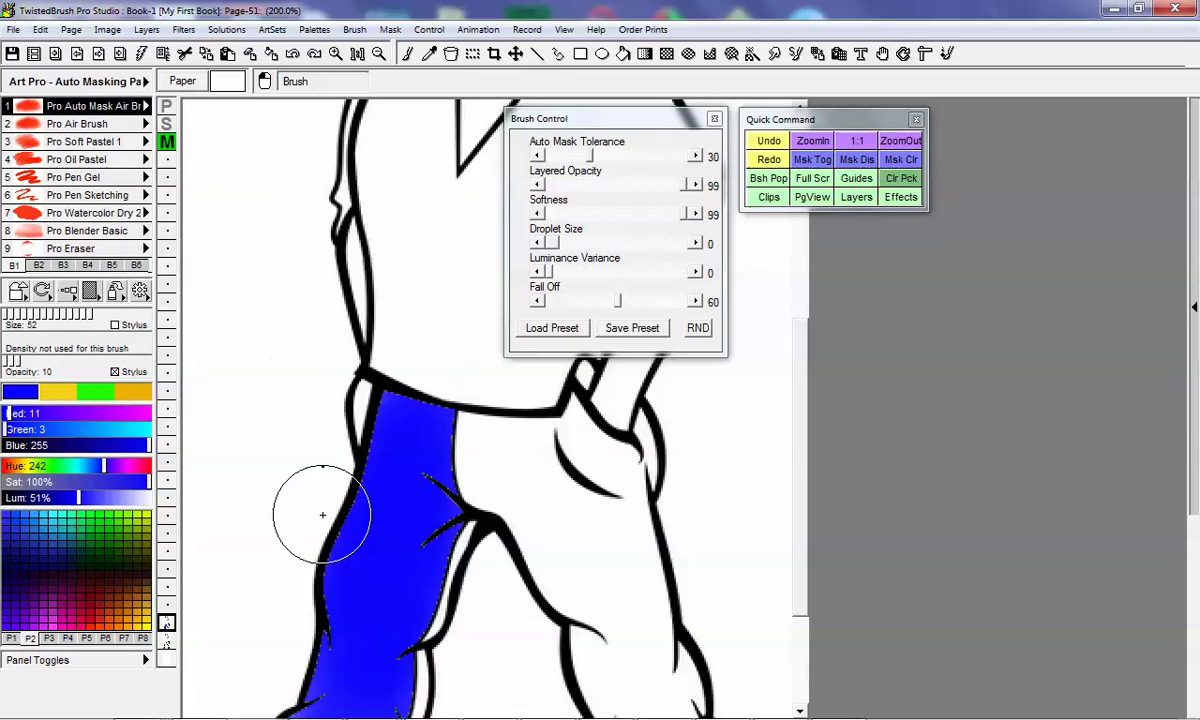
{"action": "scroll", "coordinate": [451, 517], "scroll_direction": "up", "scroll_amount": 1}
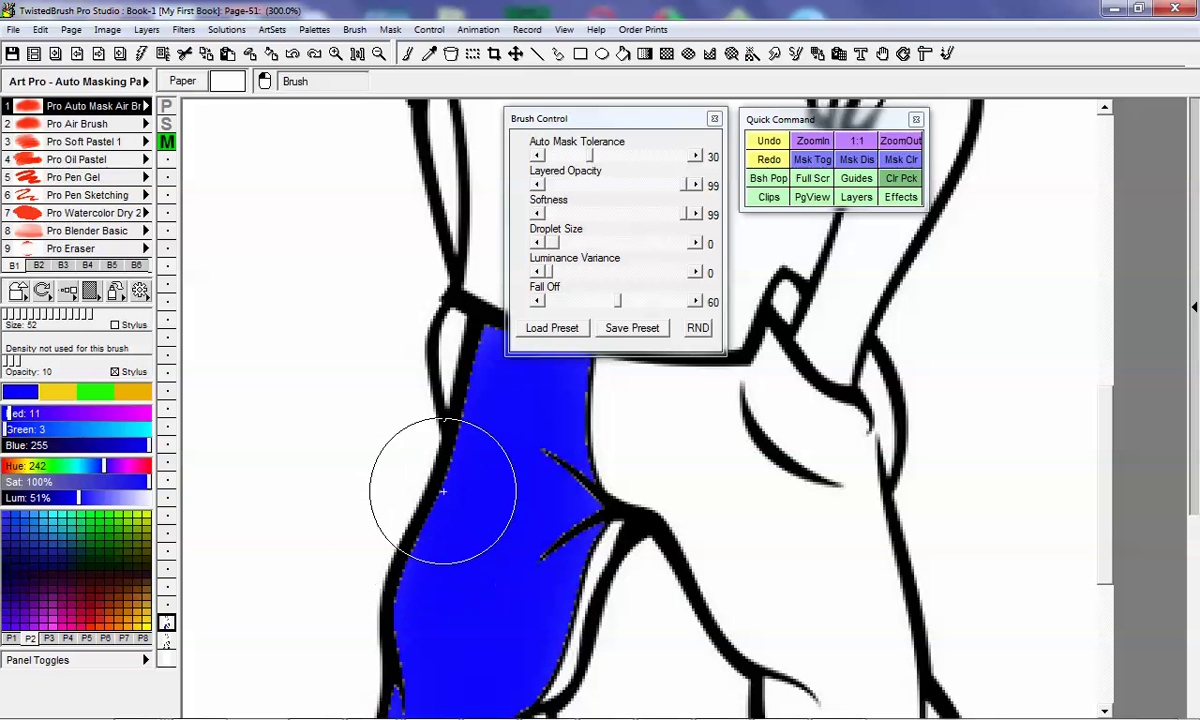
{"action": "scroll", "coordinate": [590, 515], "scroll_direction": "up", "scroll_amount": 1}
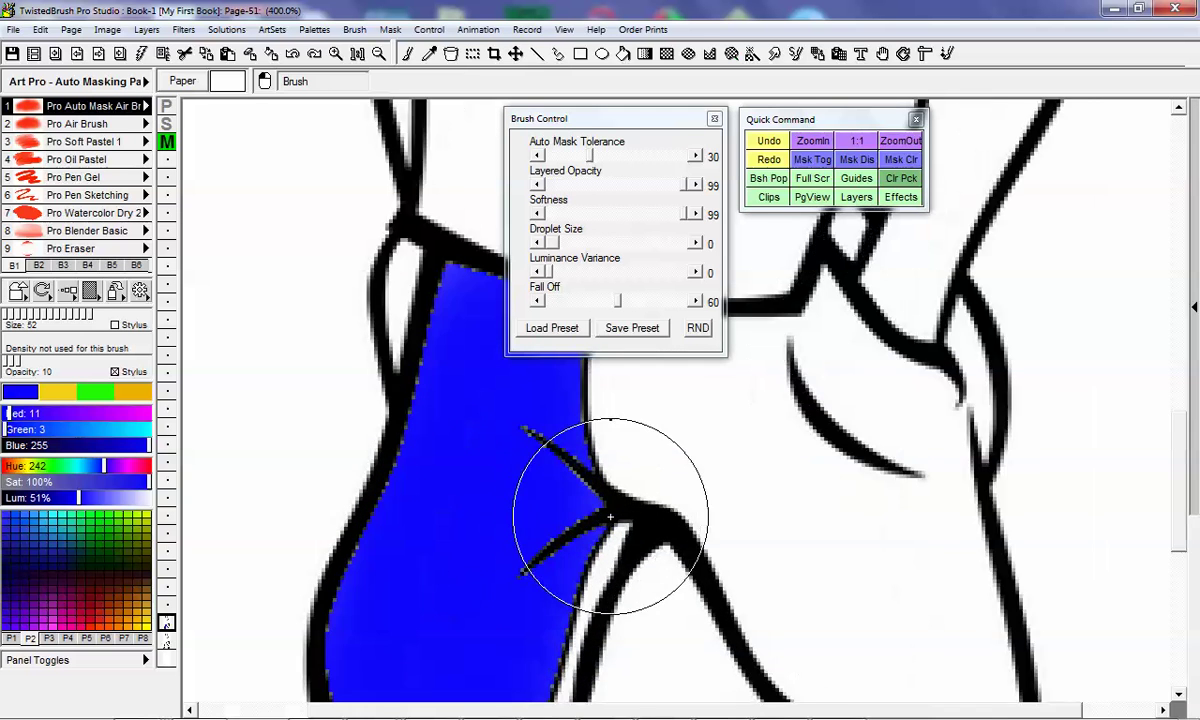
{"action": "scroll", "coordinate": [598, 514], "scroll_direction": "up", "scroll_amount": 2}
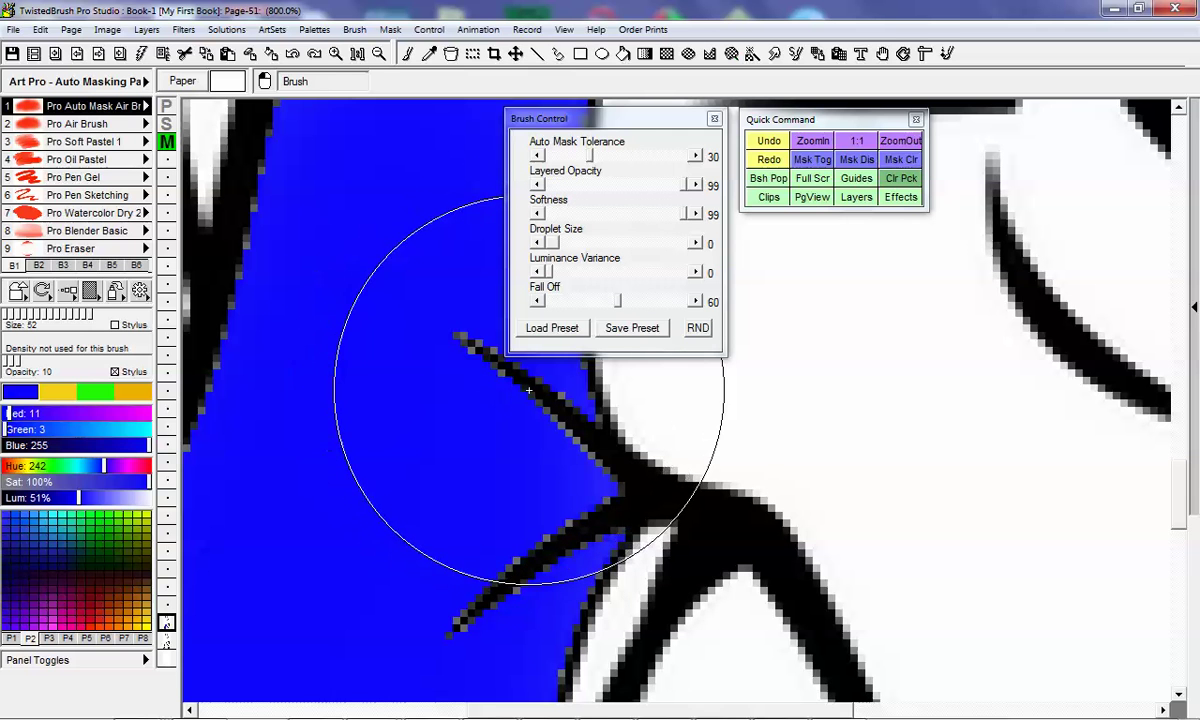
{"action": "left_click", "coordinate": [292, 55]}
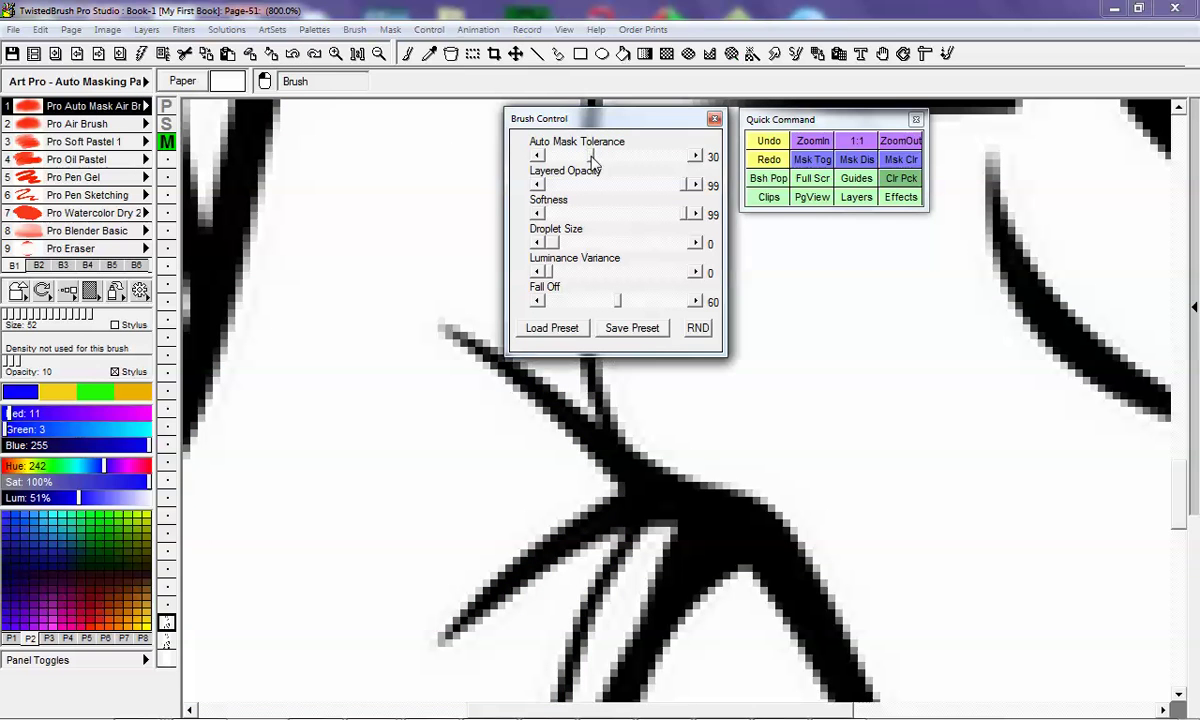
Step: Raise Auto Mask Tolerance to 60, try the Magic Wand Mask tool, then return to the Brush tool
{"action": "left_click_drag", "start_coordinate": [594, 160], "coordinate": [604, 168]}
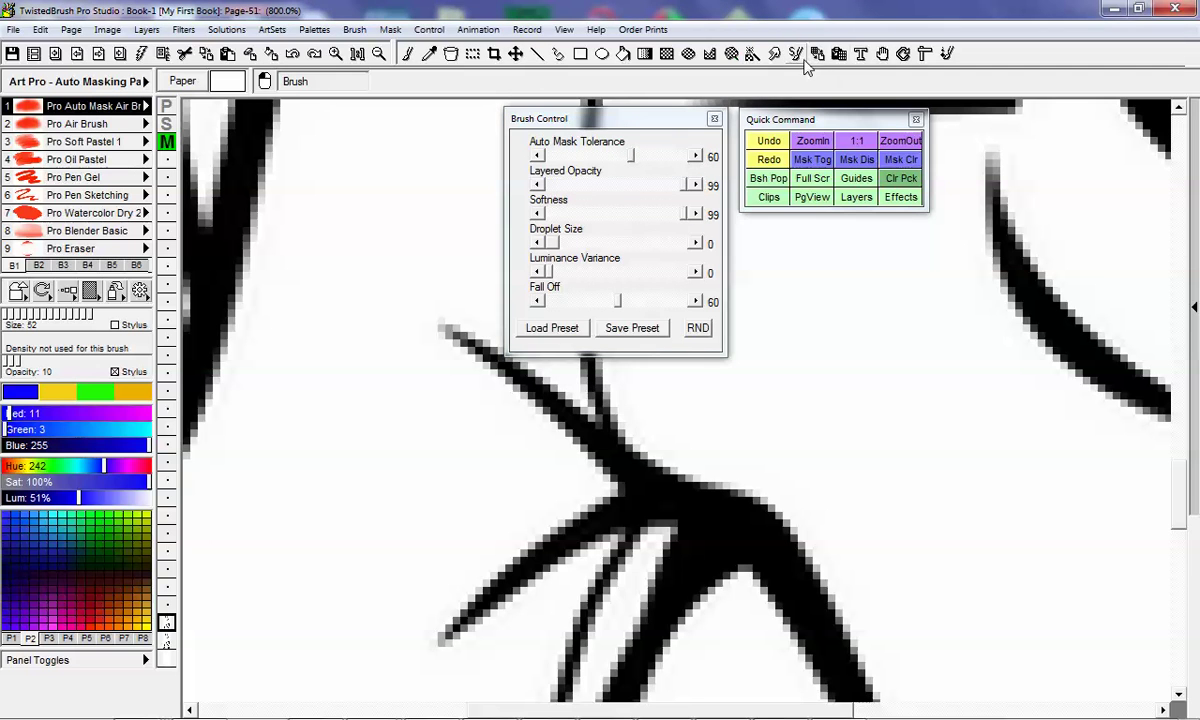
{"action": "left_click", "coordinate": [752, 55]}
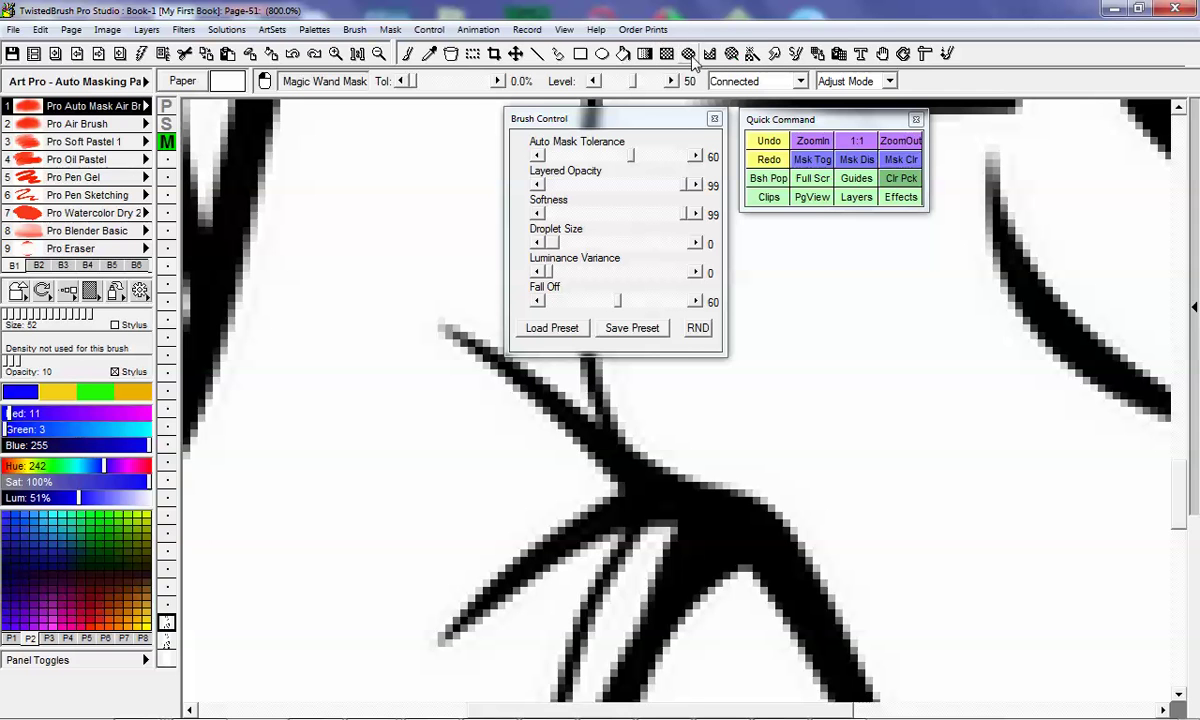
{"action": "left_click", "coordinate": [406, 54]}
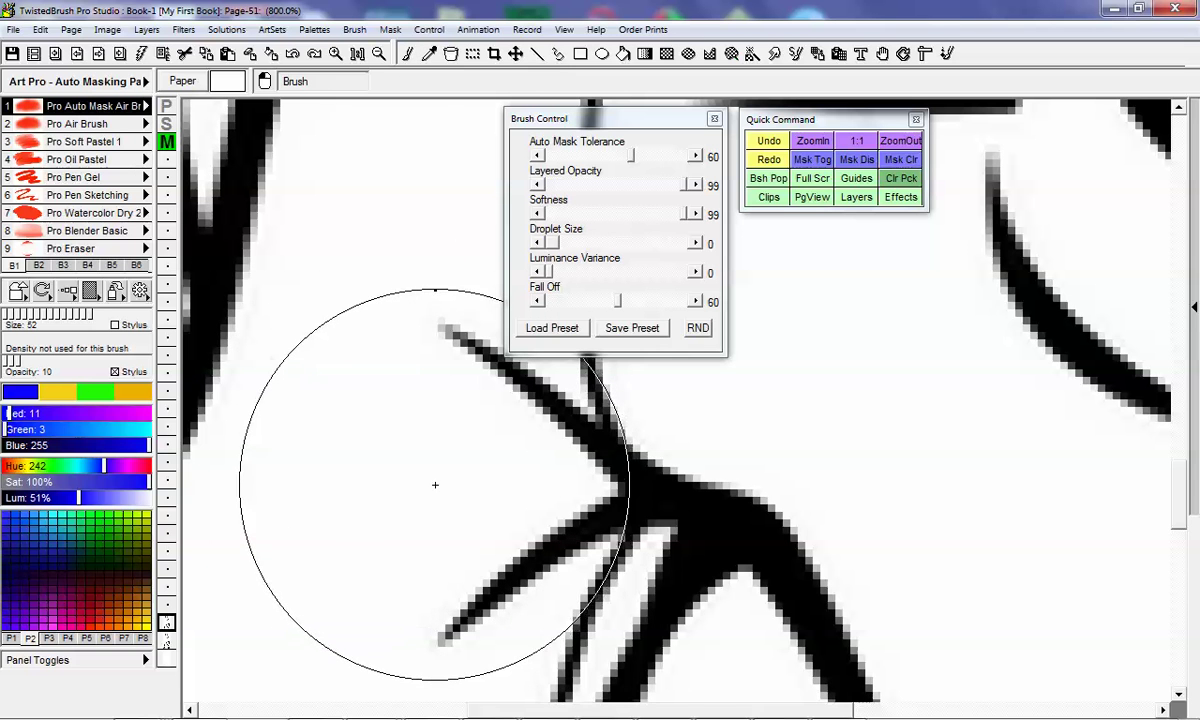
Step: Test-spray blue at 800% and undo it, then repaint the left trouser leg blue at 1:1 view
{"action": "mouse_move", "coordinate": [429, 485]}
{"action": "left_mouse_down"}
{"action": "mouse_move", "coordinate": [530, 400]}
{"action": "mouse_move", "coordinate": [440, 480]}
{"action": "mouse_move", "coordinate": [452, 503]}
{"action": "mouse_move", "coordinate": [583, 437]}
{"action": "mouse_move", "coordinate": [554, 488]}
{"action": "mouse_move", "coordinate": [441, 525]}
{"action": "mouse_move", "coordinate": [391, 481]}
{"action": "mouse_move", "coordinate": [389, 413]}
{"action": "mouse_move", "coordinate": [359, 427]}
{"action": "mouse_move", "coordinate": [395, 375]}
{"action": "mouse_move", "coordinate": [320, 433]}
{"action": "mouse_move", "coordinate": [397, 363]}
{"action": "mouse_move", "coordinate": [383, 497]}
{"action": "mouse_move", "coordinate": [352, 590]}
{"action": "mouse_move", "coordinate": [422, 521]}
{"action": "mouse_move", "coordinate": [358, 669]}
{"action": "mouse_move", "coordinate": [502, 457]}
{"action": "mouse_move", "coordinate": [498, 411]}
{"action": "mouse_move", "coordinate": [378, 497]}
{"action": "mouse_move", "coordinate": [366, 366]}
{"action": "mouse_move", "coordinate": [253, 432]}
{"action": "mouse_move", "coordinate": [266, 334]}
{"action": "mouse_move", "coordinate": [251, 305]}
{"action": "mouse_move", "coordinate": [322, 180]}
{"action": "mouse_move", "coordinate": [268, 213]}
{"action": "mouse_move", "coordinate": [328, 135]}
{"action": "mouse_move", "coordinate": [270, 247]}
{"action": "mouse_move", "coordinate": [302, 272]}
{"action": "mouse_move", "coordinate": [301, 287]}
{"action": "mouse_move", "coordinate": [219, 402]}
{"action": "mouse_move", "coordinate": [213, 452]}
{"action": "mouse_move", "coordinate": [265, 383]}
{"action": "mouse_move", "coordinate": [368, 310]}
{"action": "mouse_move", "coordinate": [481, 195]}
{"action": "mouse_move", "coordinate": [489, 204]}
{"action": "mouse_move", "coordinate": [364, 424]}
{"action": "mouse_move", "coordinate": [425, 411]}
{"action": "mouse_move", "coordinate": [444, 427]}
{"action": "mouse_move", "coordinate": [331, 465]}
{"action": "mouse_move", "coordinate": [329, 411]}
{"action": "mouse_move", "coordinate": [353, 367]}
{"action": "left_mouse_up"}
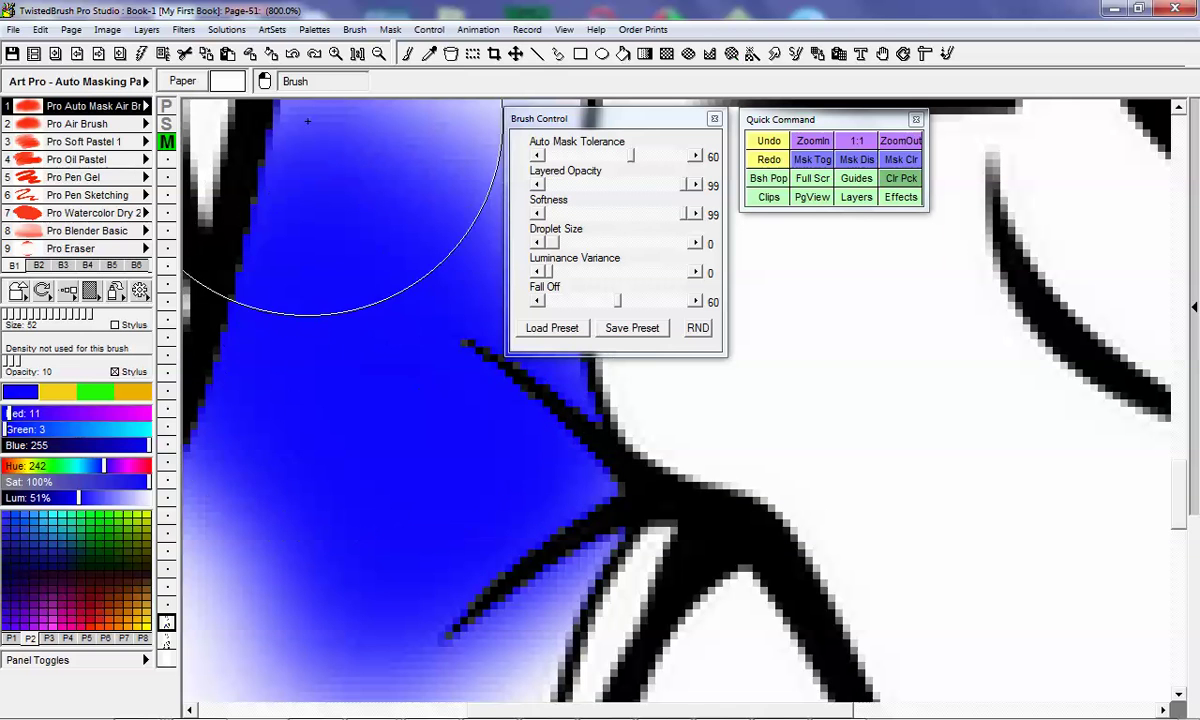
{"action": "left_click", "coordinate": [296, 58]}
{"action": "left_click", "coordinate": [357, 55]}
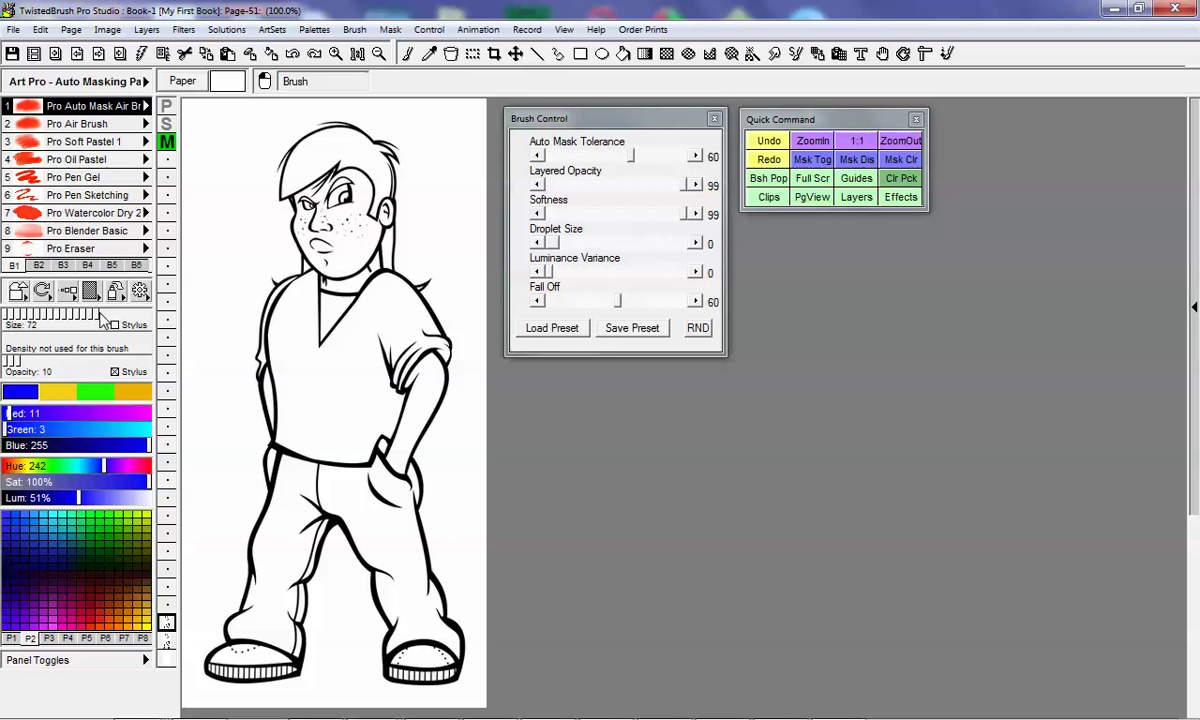
{"action": "mouse_move", "coordinate": [268, 518]}
{"action": "left_mouse_down"}
{"action": "mouse_move", "coordinate": [285, 470]}
{"action": "mouse_move", "coordinate": [263, 497]}
{"action": "mouse_move", "coordinate": [230, 620]}
{"action": "mouse_move", "coordinate": [248, 618]}
{"action": "mouse_move", "coordinate": [224, 619]}
{"action": "mouse_move", "coordinate": [312, 475]}
{"action": "mouse_move", "coordinate": [300, 549]}
{"action": "mouse_move", "coordinate": [281, 434]}
{"action": "mouse_move", "coordinate": [310, 478]}
{"action": "mouse_move", "coordinate": [316, 458]}
{"action": "left_mouse_up"}
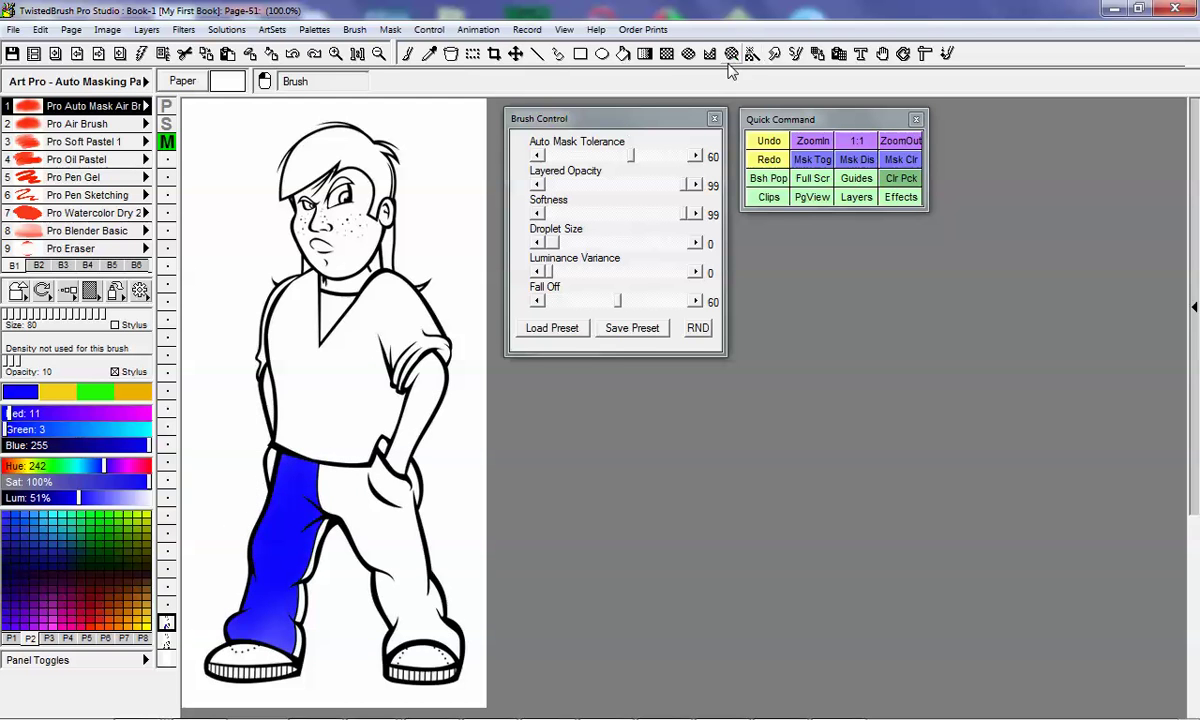
Step: Even out the left trouser leg's blue and shade it with a darker blue
{"action": "left_click", "coordinate": [623, 55]}
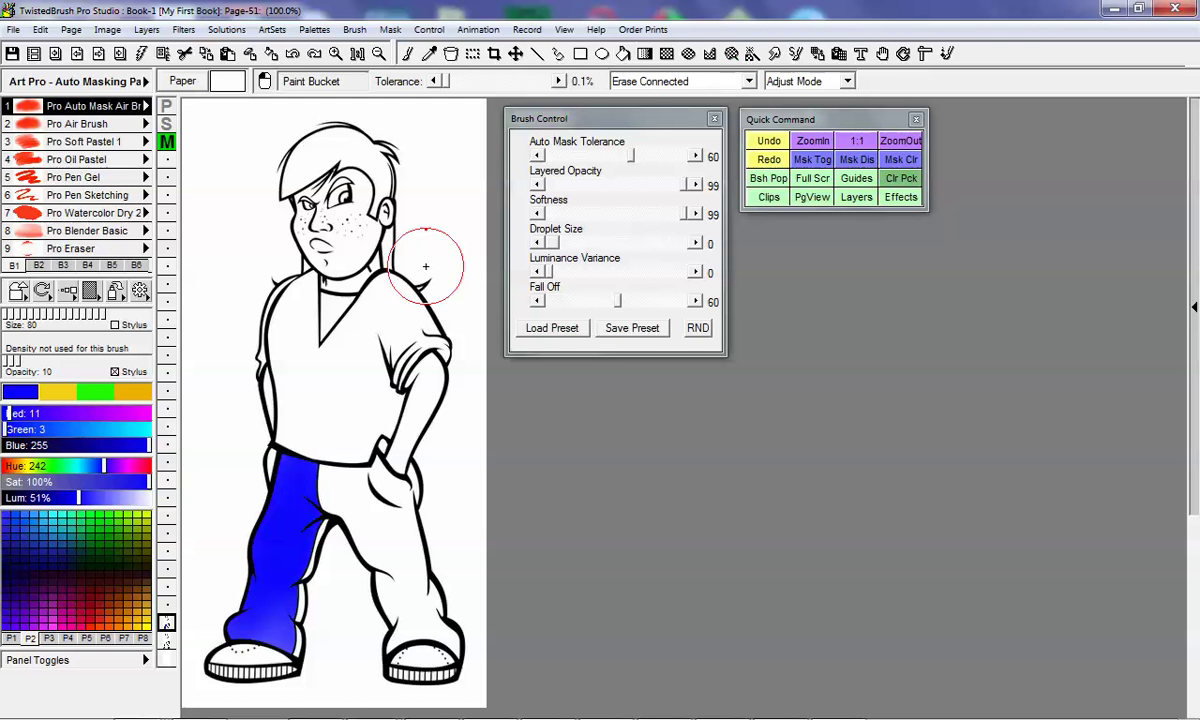
{"action": "left_click", "coordinate": [408, 55]}
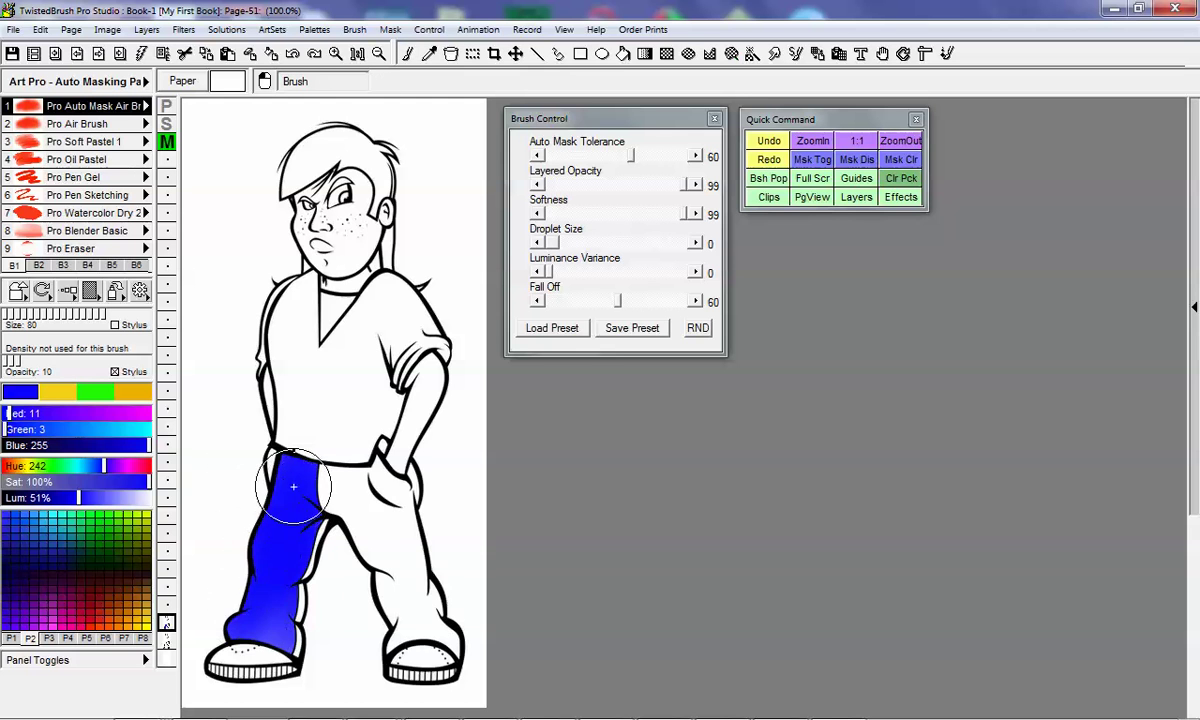
{"action": "left_click_drag", "start_coordinate": [288, 505], "coordinate": [289, 495]}
{"action": "left_click_drag", "start_coordinate": [78, 504], "coordinate": [53, 502]}
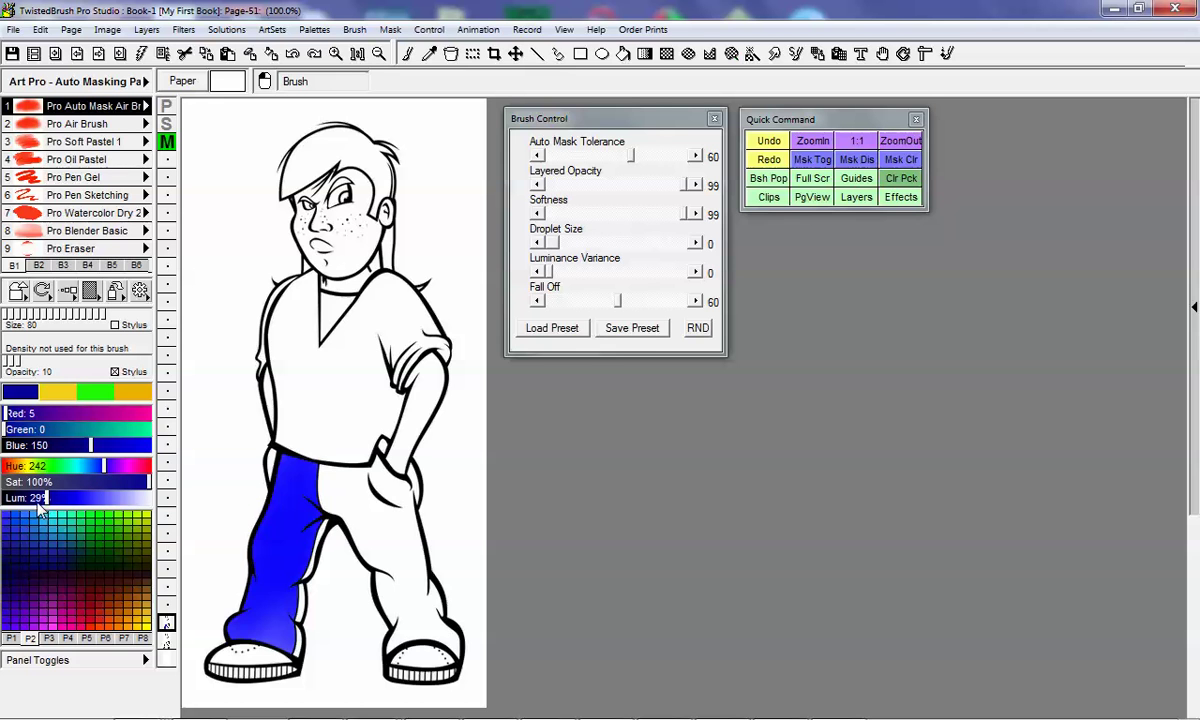
{"action": "mouse_move", "coordinate": [308, 498]}
{"action": "left_mouse_down"}
{"action": "mouse_move", "coordinate": [280, 509]}
{"action": "mouse_move", "coordinate": [289, 477]}
{"action": "mouse_move", "coordinate": [266, 516]}
{"action": "mouse_move", "coordinate": [279, 520]}
{"action": "left_mouse_up"}
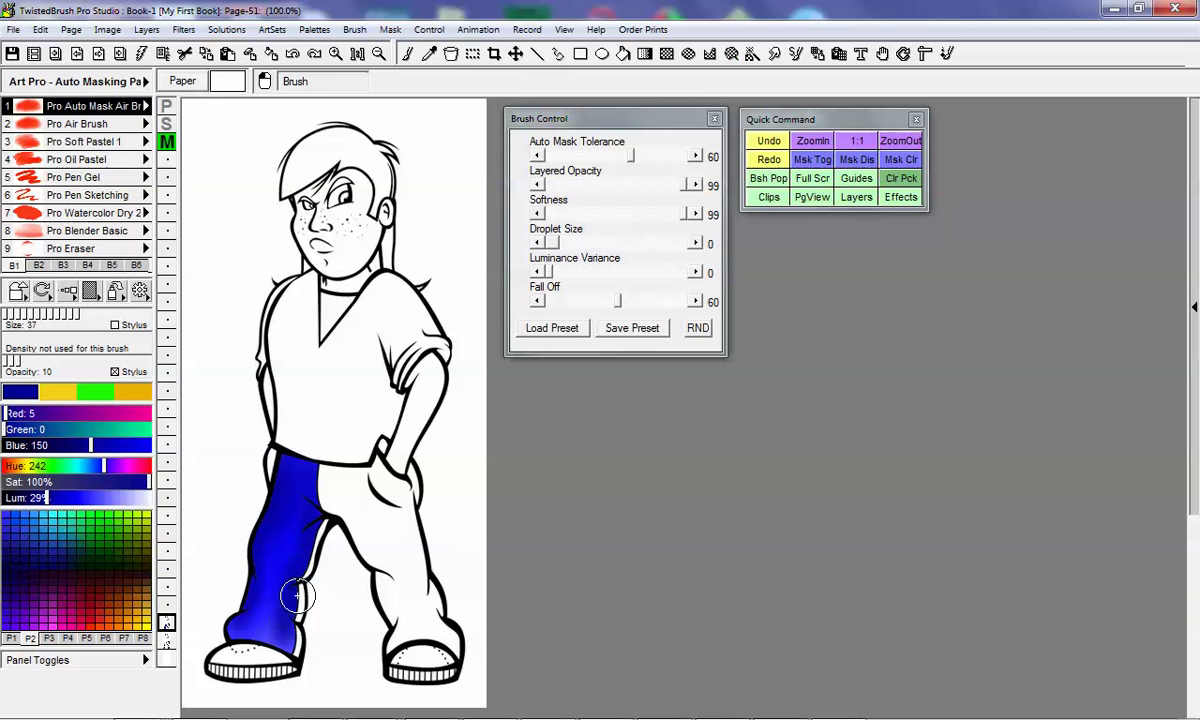
Step: Lighten the blue to 81% luminance and airbrush highlights from knee to shoe
{"action": "left_click_drag", "start_coordinate": [95, 497], "coordinate": [124, 497]}
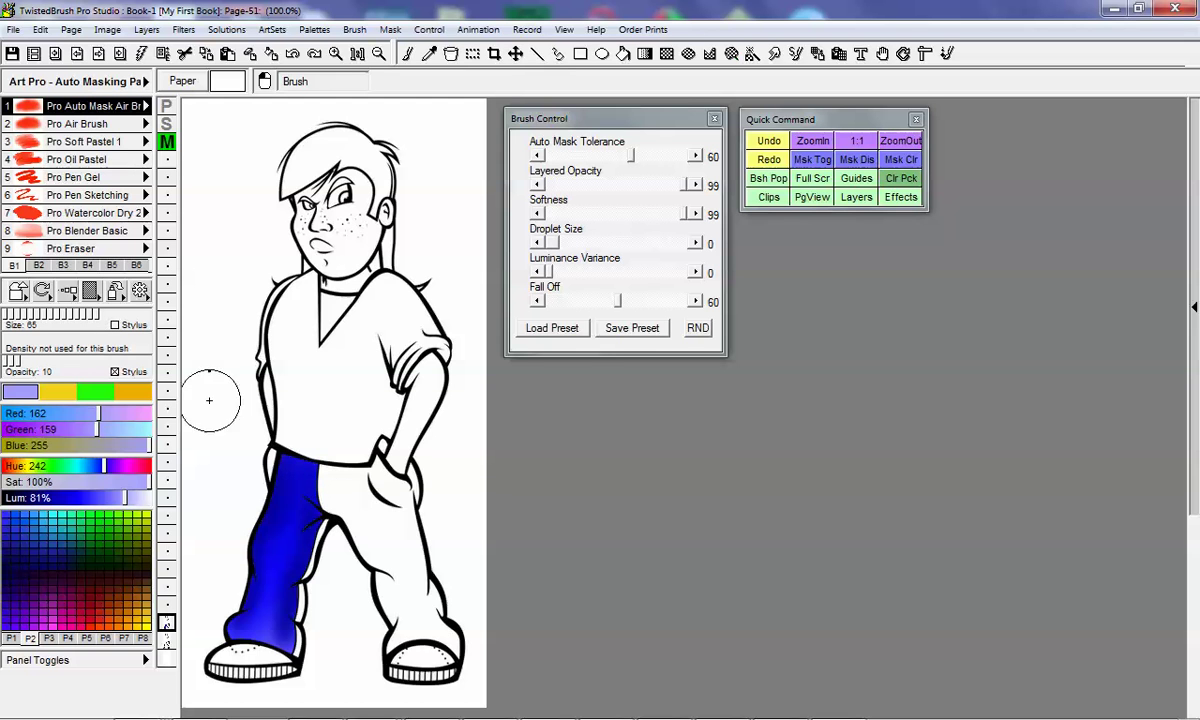
{"action": "mouse_move", "coordinate": [322, 508]}
{"action": "left_mouse_down"}
{"action": "mouse_move", "coordinate": [289, 510]}
{"action": "mouse_move", "coordinate": [295, 472]}
{"action": "mouse_move", "coordinate": [261, 632]}
{"action": "left_mouse_up"}
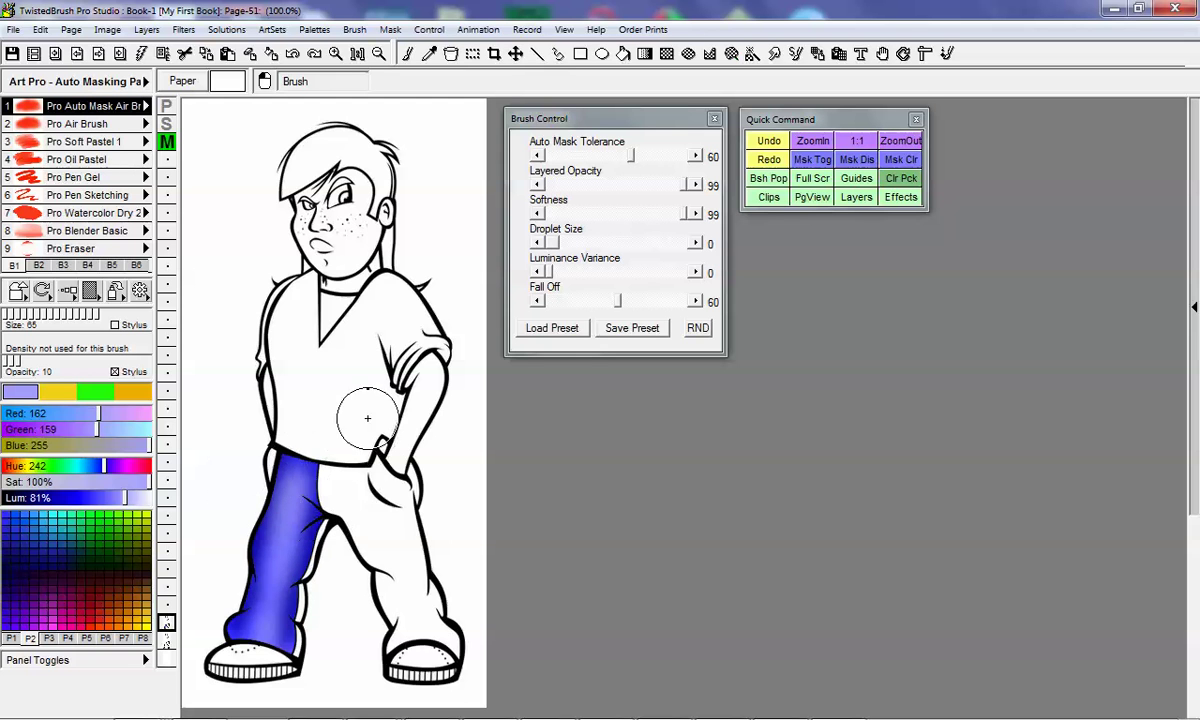
{"action": "mouse_move", "coordinate": [300, 460]}
{"action": "left_mouse_down"}
{"action": "mouse_move", "coordinate": [250, 560]}
{"action": "mouse_move", "coordinate": [266, 626]}
{"action": "mouse_move", "coordinate": [293, 470]}
{"action": "mouse_move", "coordinate": [275, 500]}
{"action": "mouse_move", "coordinate": [262, 618]}
{"action": "mouse_move", "coordinate": [303, 498]}
{"action": "mouse_move", "coordinate": [255, 557]}
{"action": "mouse_move", "coordinate": [277, 458]}
{"action": "mouse_move", "coordinate": [248, 540]}
{"action": "mouse_move", "coordinate": [289, 572]}
{"action": "mouse_move", "coordinate": [258, 502]}
{"action": "mouse_move", "coordinate": [274, 535]}
{"action": "mouse_move", "coordinate": [292, 461]}
{"action": "left_mouse_up"}
Step: Check the auto mask in black and white, then add blue to the lower left trouser leg
{"action": "left_click", "coordinate": [167, 143]}
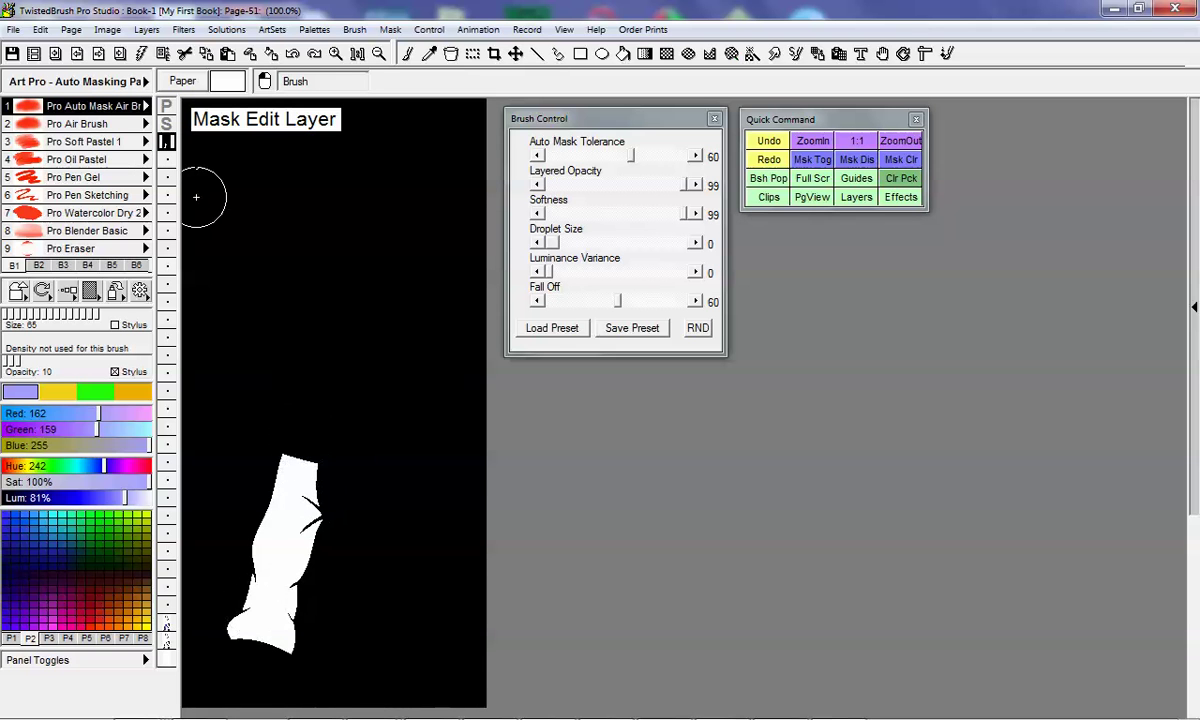
{"action": "left_click", "coordinate": [167, 143]}
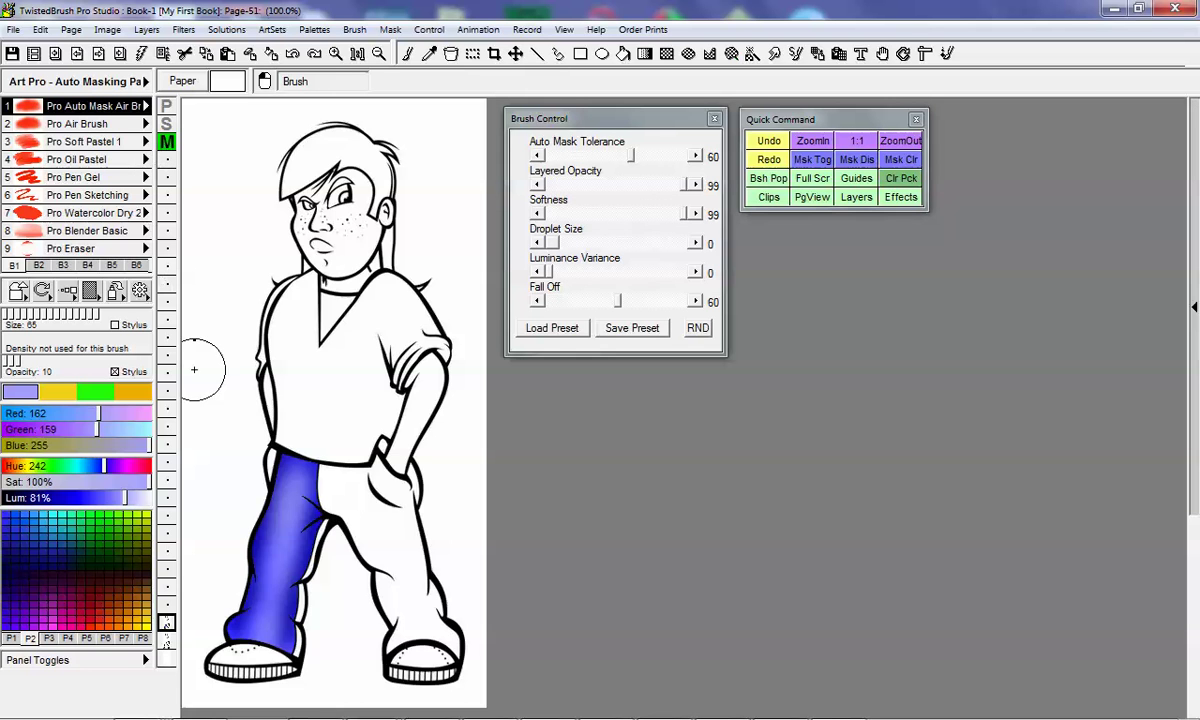
{"action": "left_click_drag", "start_coordinate": [246, 593], "coordinate": [252, 632]}
Step: Airbrush the right trouser leg in darker blue, then shade the crotch and leg with red
{"action": "left_click", "coordinate": [77, 499]}
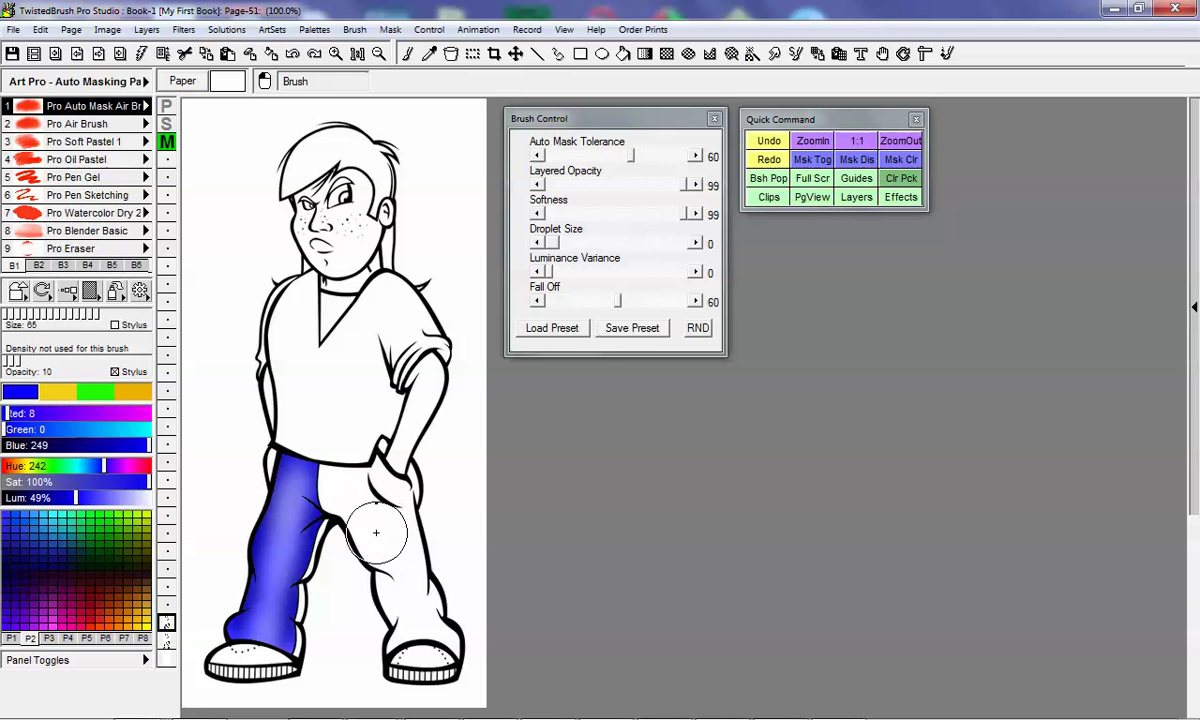
{"action": "mouse_move", "coordinate": [378, 520]}
{"action": "left_mouse_down"}
{"action": "mouse_move", "coordinate": [337, 508]}
{"action": "mouse_move", "coordinate": [336, 483]}
{"action": "mouse_move", "coordinate": [315, 495]}
{"action": "mouse_move", "coordinate": [347, 471]}
{"action": "mouse_move", "coordinate": [345, 512]}
{"action": "mouse_move", "coordinate": [381, 514]}
{"action": "mouse_move", "coordinate": [371, 518]}
{"action": "mouse_move", "coordinate": [358, 506]}
{"action": "mouse_move", "coordinate": [397, 502]}
{"action": "mouse_move", "coordinate": [392, 558]}
{"action": "mouse_move", "coordinate": [389, 541]}
{"action": "mouse_move", "coordinate": [344, 513]}
{"action": "mouse_move", "coordinate": [392, 588]}
{"action": "mouse_move", "coordinate": [407, 591]}
{"action": "mouse_move", "coordinate": [426, 550]}
{"action": "mouse_move", "coordinate": [429, 581]}
{"action": "mouse_move", "coordinate": [390, 579]}
{"action": "mouse_move", "coordinate": [400, 608]}
{"action": "mouse_move", "coordinate": [413, 604]}
{"action": "mouse_move", "coordinate": [399, 616]}
{"action": "mouse_move", "coordinate": [397, 572]}
{"action": "mouse_move", "coordinate": [395, 635]}
{"action": "mouse_move", "coordinate": [456, 632]}
{"action": "mouse_move", "coordinate": [465, 650]}
{"action": "mouse_move", "coordinate": [374, 570]}
{"action": "mouse_move", "coordinate": [372, 517]}
{"action": "mouse_move", "coordinate": [370, 529]}
{"action": "mouse_move", "coordinate": [414, 515]}
{"action": "mouse_move", "coordinate": [407, 551]}
{"action": "mouse_move", "coordinate": [397, 501]}
{"action": "mouse_move", "coordinate": [400, 527]}
{"action": "mouse_move", "coordinate": [348, 509]}
{"action": "mouse_move", "coordinate": [394, 571]}
{"action": "mouse_move", "coordinate": [382, 581]}
{"action": "mouse_move", "coordinate": [414, 601]}
{"action": "mouse_move", "coordinate": [365, 494]}
{"action": "left_mouse_up"}
{"action": "left_click", "coordinate": [106, 625]}
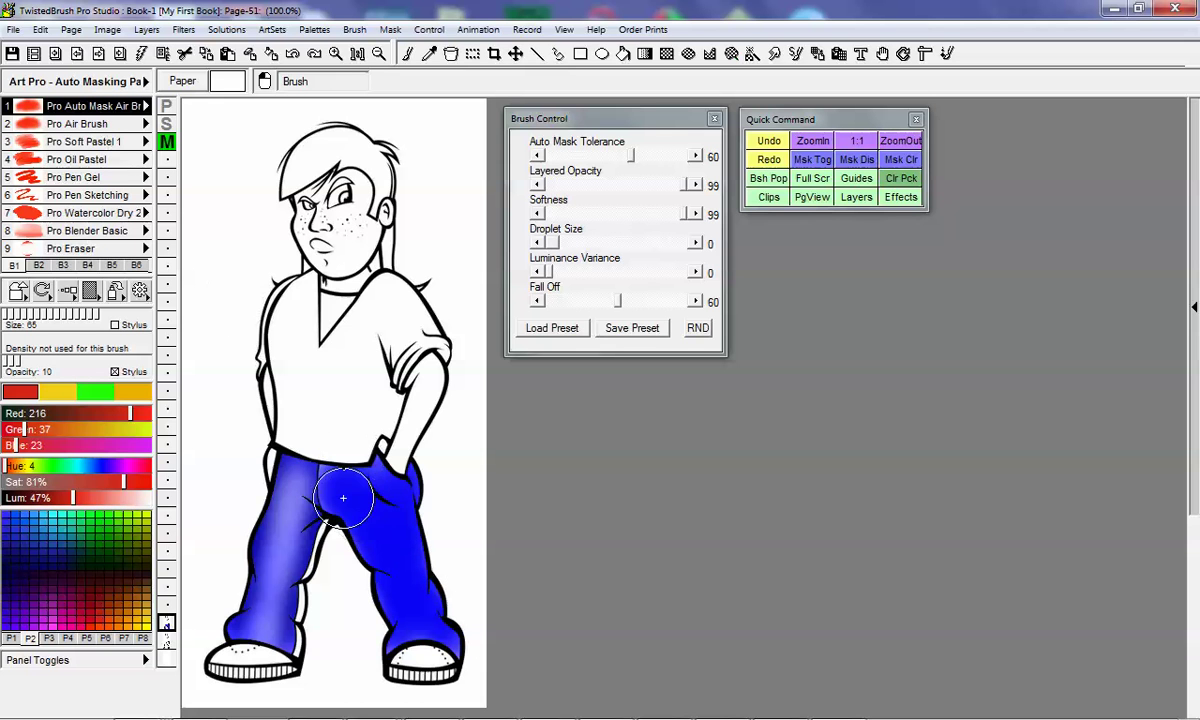
{"action": "mouse_move", "coordinate": [335, 495]}
{"action": "left_mouse_down"}
{"action": "mouse_move", "coordinate": [332, 485]}
{"action": "mouse_move", "coordinate": [343, 538]}
{"action": "mouse_move", "coordinate": [388, 612]}
{"action": "mouse_move", "coordinate": [368, 490]}
{"action": "mouse_move", "coordinate": [335, 460]}
{"action": "mouse_move", "coordinate": [409, 484]}
{"action": "mouse_move", "coordinate": [455, 630]}
{"action": "mouse_move", "coordinate": [402, 490]}
{"action": "mouse_move", "coordinate": [460, 527]}
{"action": "left_mouse_up"}
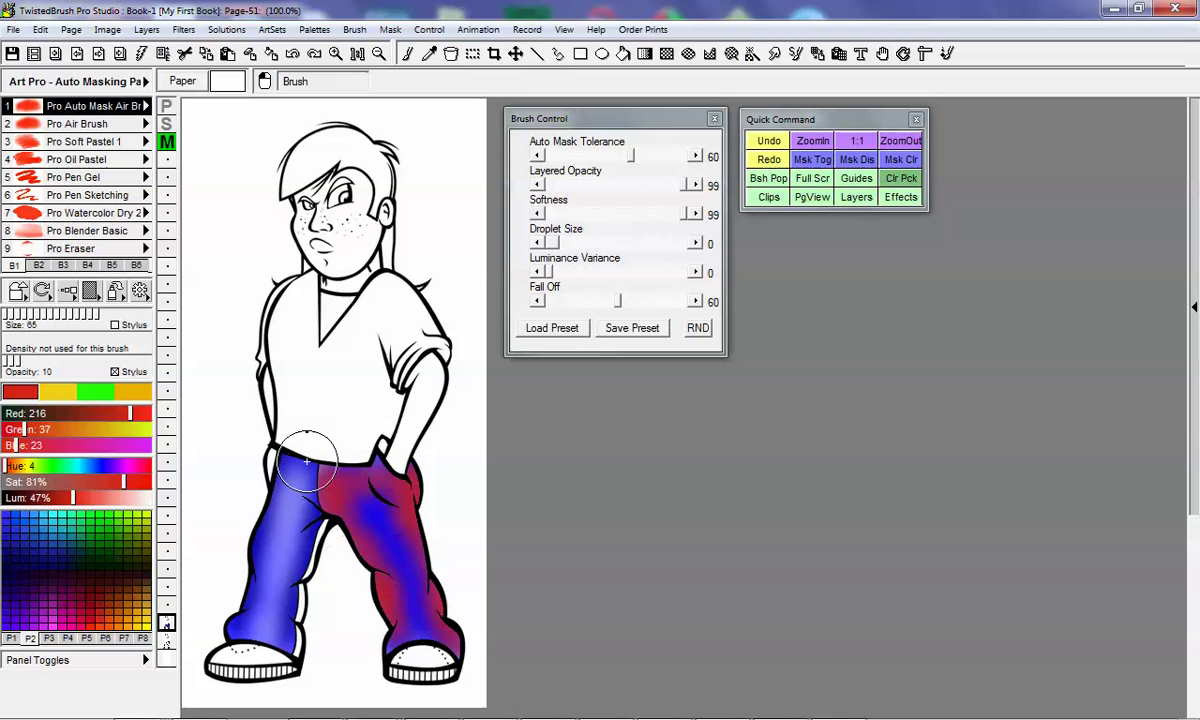
Step: Load the Pro Auto Mask Blended brush and begin mixing red and blue on the right leg
{"action": "left_click", "coordinate": [110, 108]}
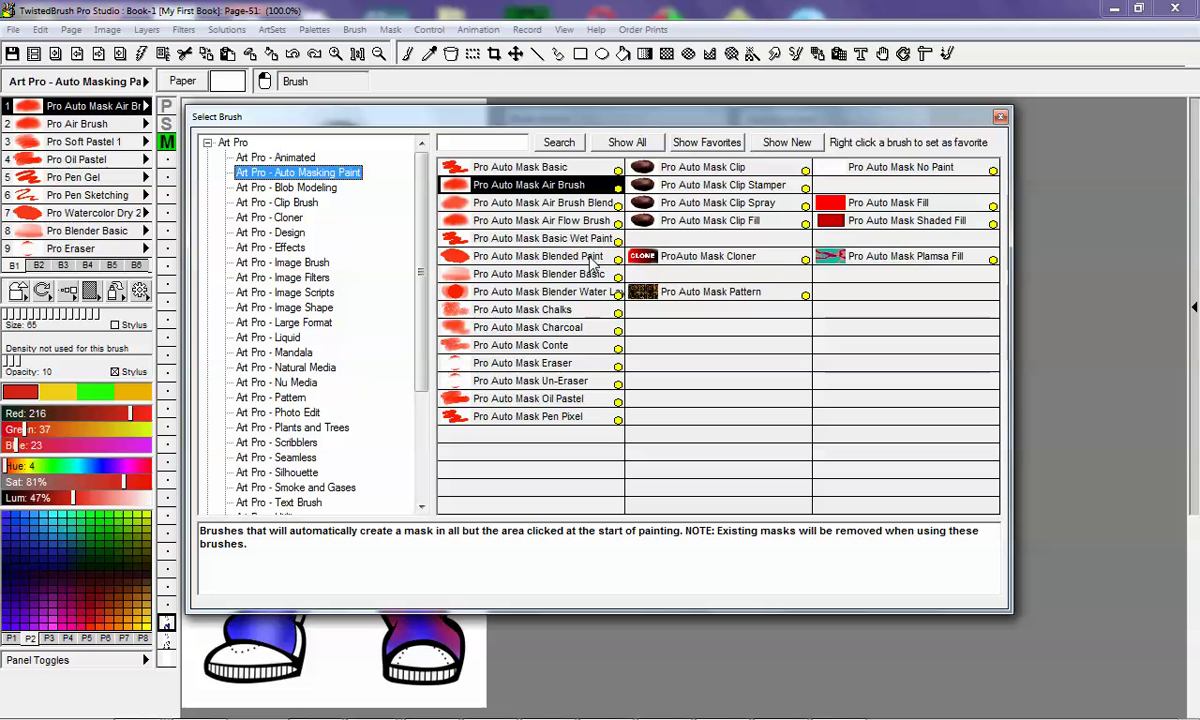
{"action": "left_click", "coordinate": [540, 273]}
{"action": "mouse_move", "coordinate": [382, 517]}
{"action": "left_mouse_down"}
{"action": "mouse_move", "coordinate": [348, 490]}
{"action": "mouse_move", "coordinate": [386, 477]}
{"action": "mouse_move", "coordinate": [372, 555]}
{"action": "mouse_move", "coordinate": [417, 599]}
{"action": "mouse_move", "coordinate": [392, 562]}
{"action": "left_mouse_up"}
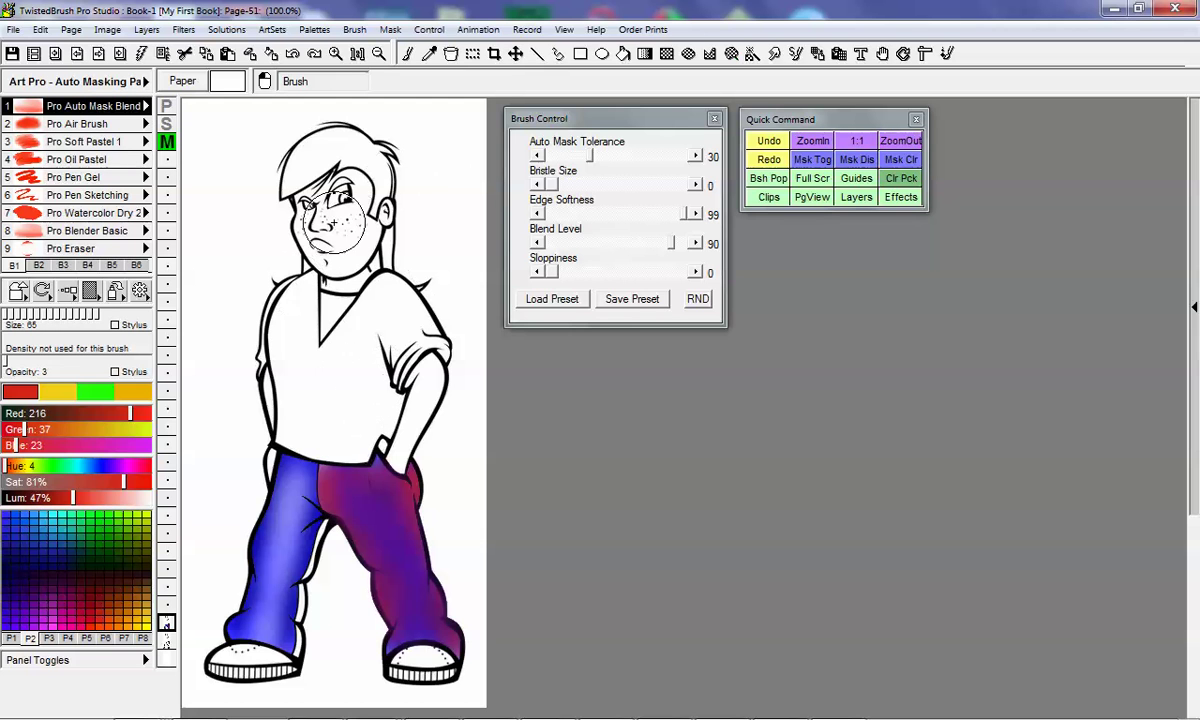
Step: Blend the red strip at the waist into even purple matching the leg below
{"action": "mouse_move", "coordinate": [322, 480]}
{"action": "left_mouse_down"}
{"action": "mouse_move", "coordinate": [275, 515]}
{"action": "mouse_move", "coordinate": [348, 470]}
{"action": "mouse_move", "coordinate": [350, 495]}
{"action": "mouse_move", "coordinate": [285, 470]}
{"action": "mouse_move", "coordinate": [325, 470]}
{"action": "mouse_move", "coordinate": [313, 442]}
{"action": "left_mouse_up"}
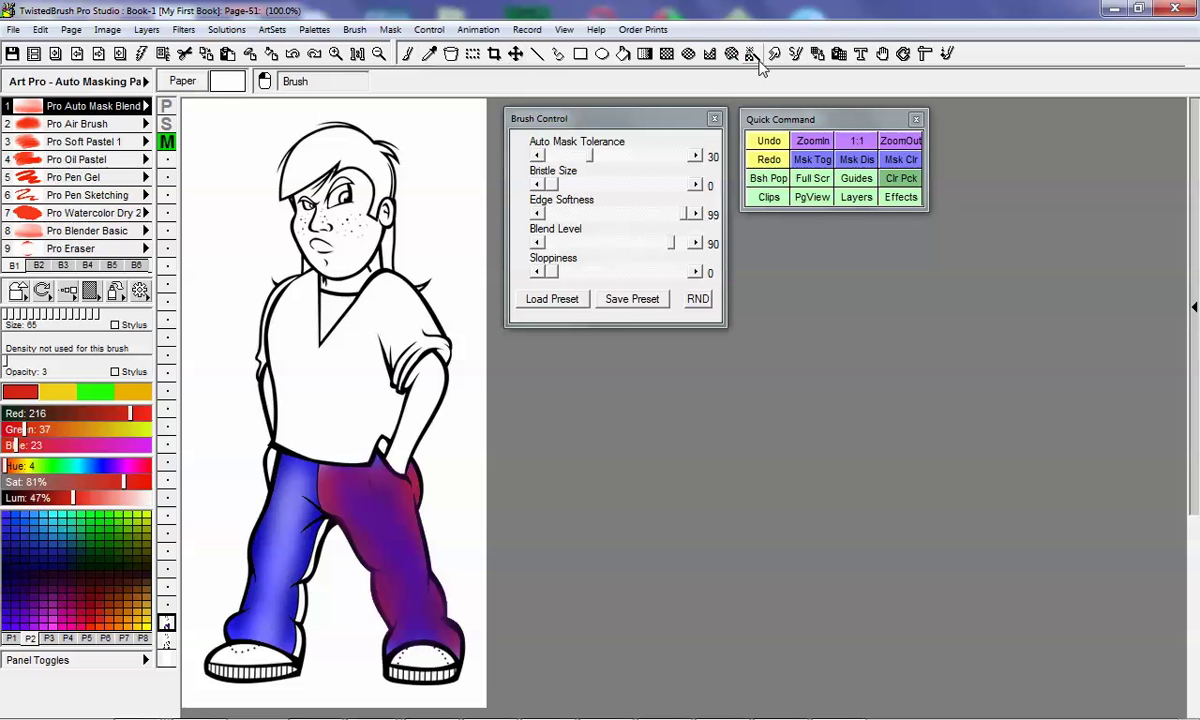
Step: Pick the Pro Auto Mask Shaded Fill brush from brush slot 1's brush list
{"action": "right_click", "coordinate": [126, 113]}
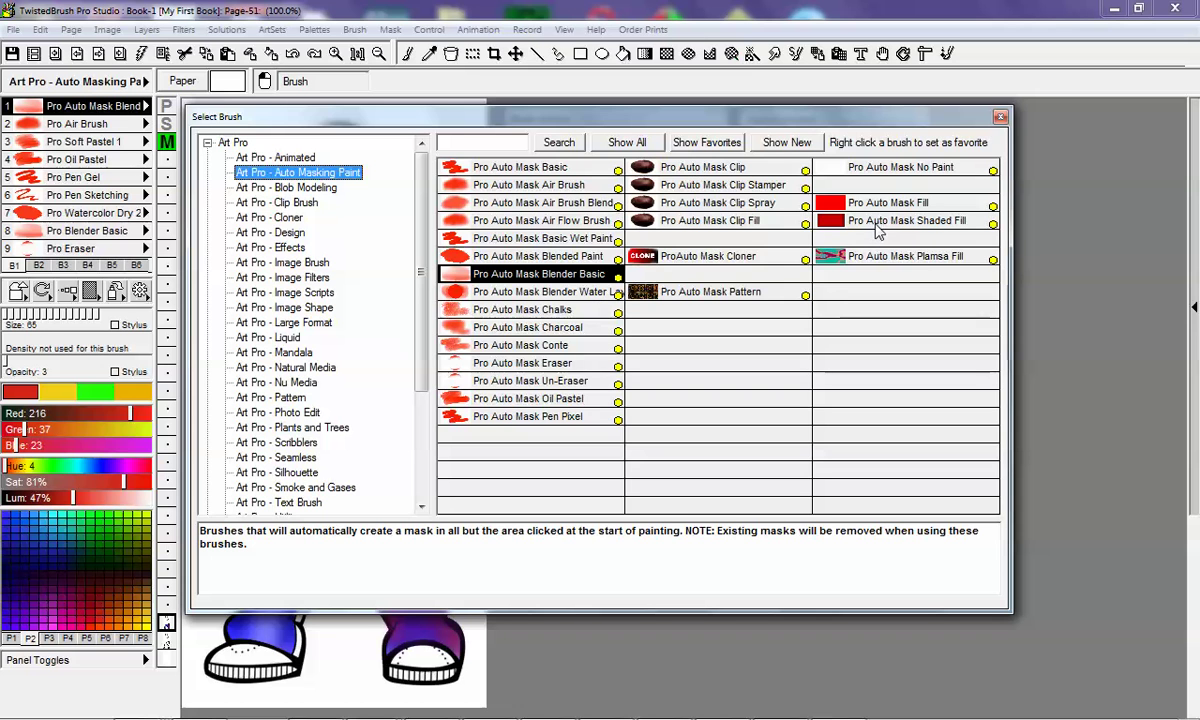
{"action": "left_click", "coordinate": [917, 222]}
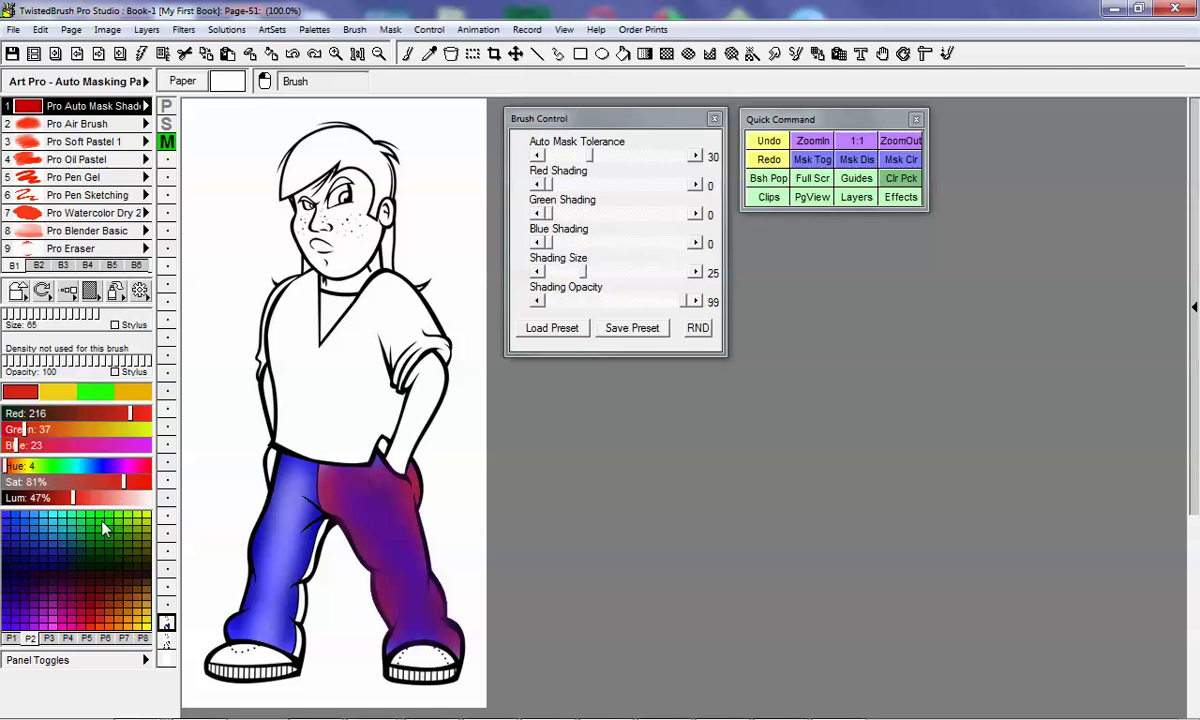
Step: Fill the shirt with shaded red and the hair, including the strand by the neck, with bright blue
{"action": "left_click", "coordinate": [348, 378]}
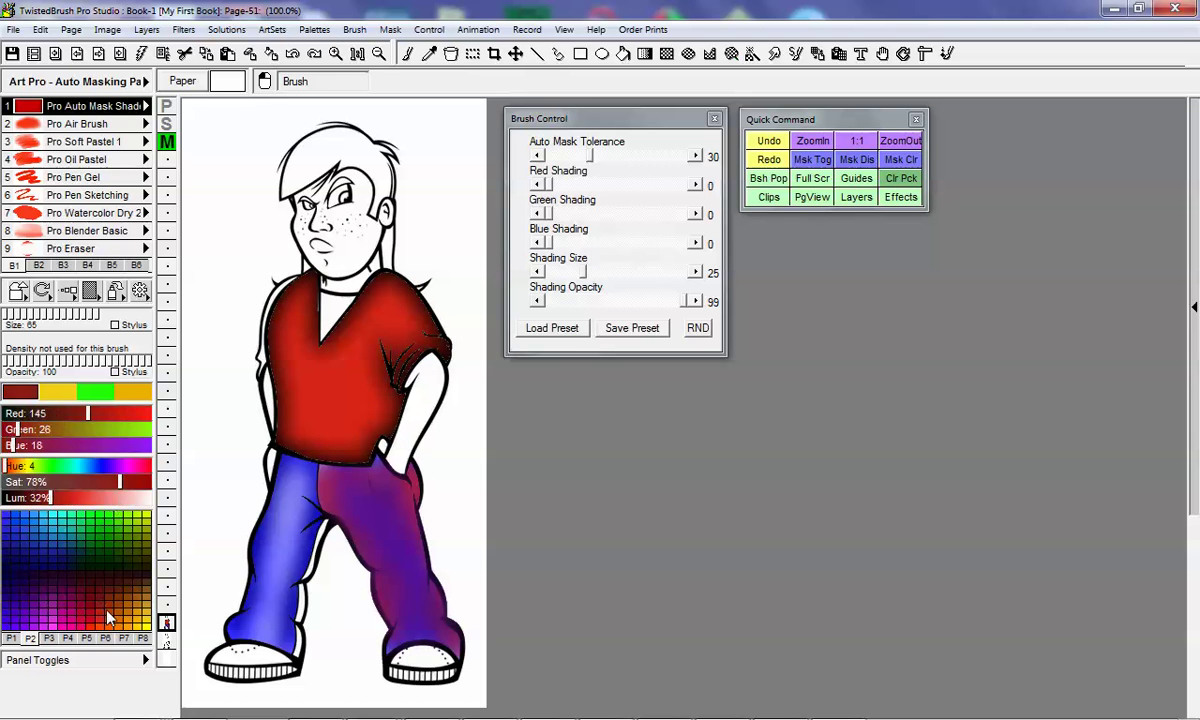
{"action": "left_click", "coordinate": [20, 522]}
{"action": "mouse_move", "coordinate": [293, 200]}
{"action": "left_mouse_down"}
{"action": "mouse_move", "coordinate": [298, 150]}
{"action": "mouse_move", "coordinate": [300, 170]}
{"action": "left_mouse_up"}
{"action": "left_click_drag", "start_coordinate": [387, 245], "coordinate": [386, 262]}
Step: Try darker palette blues, then fill the left and right shoe toes with dark red
{"action": "left_click", "coordinate": [122, 620]}
{"action": "left_click", "coordinate": [88, 578]}
{"action": "left_click", "coordinate": [21, 513]}
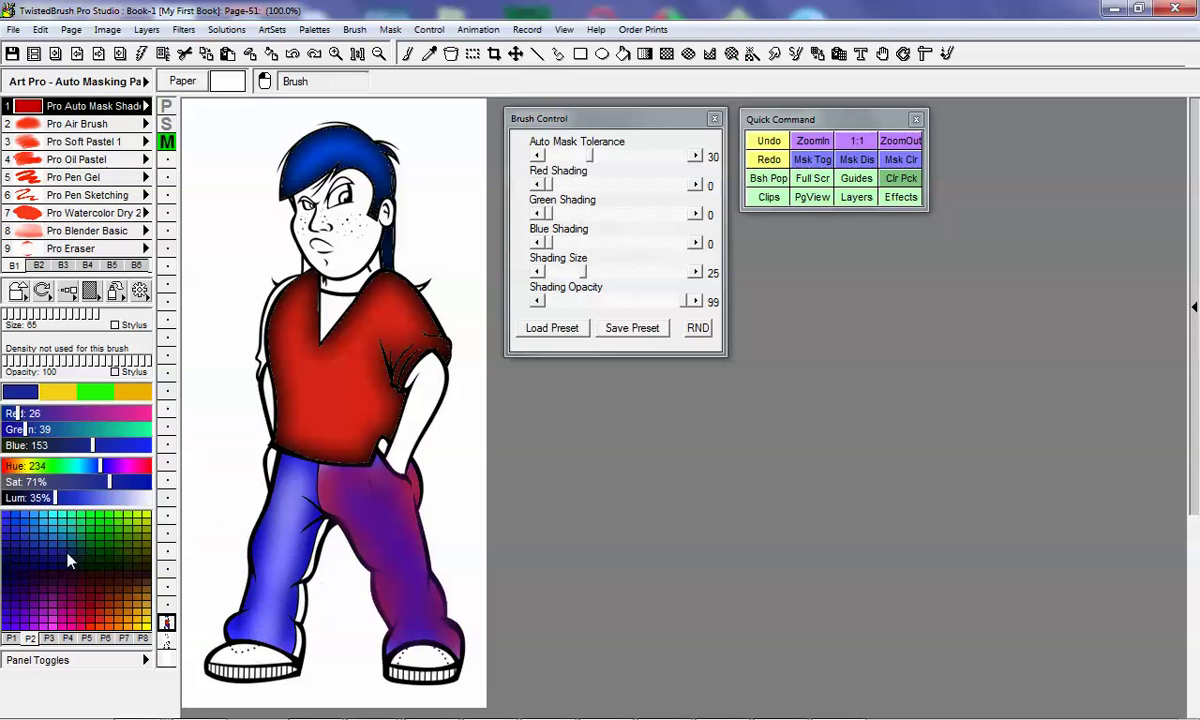
{"action": "left_click", "coordinate": [96, 605]}
{"action": "left_click_drag", "start_coordinate": [234, 660], "coordinate": [262, 648]}
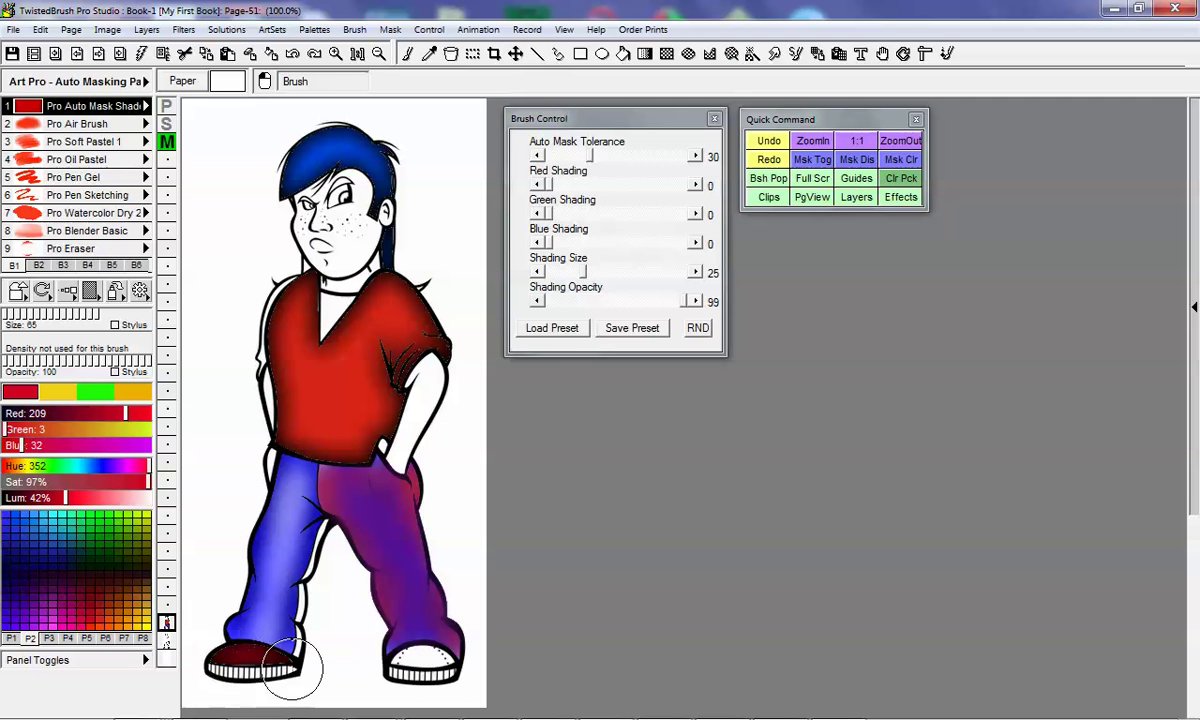
{"action": "left_click_drag", "start_coordinate": [395, 650], "coordinate": [430, 645]}
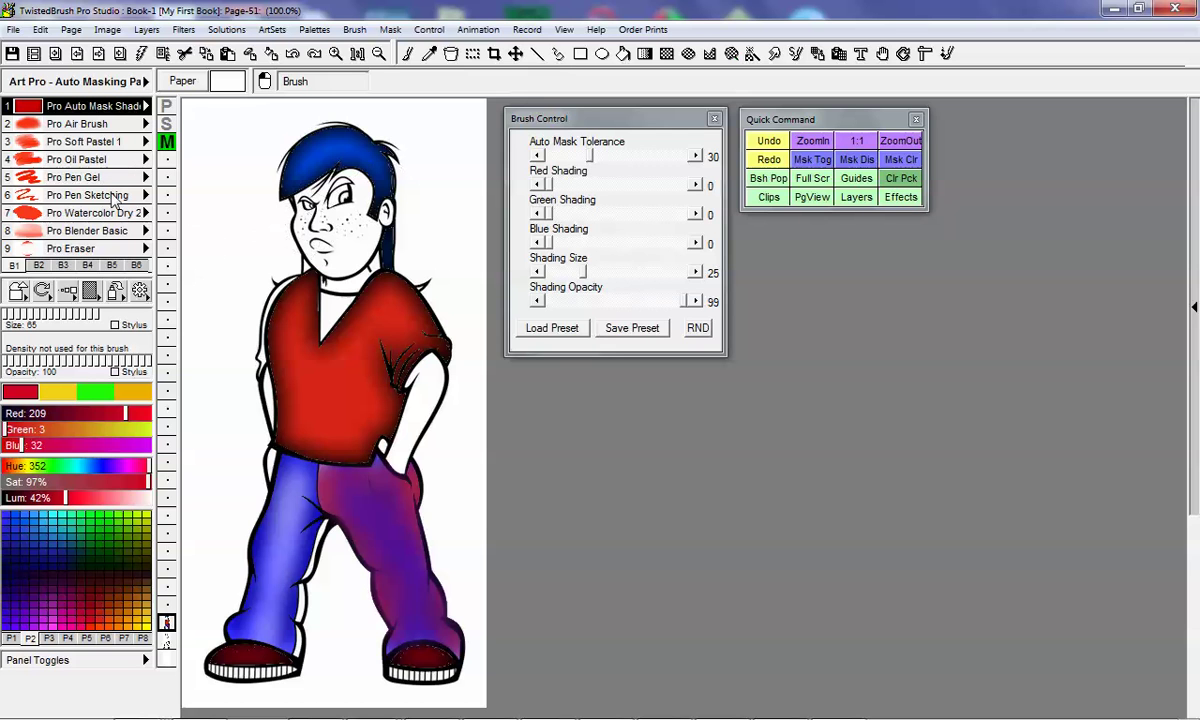
{"action": "left_click", "coordinate": [122, 113]}
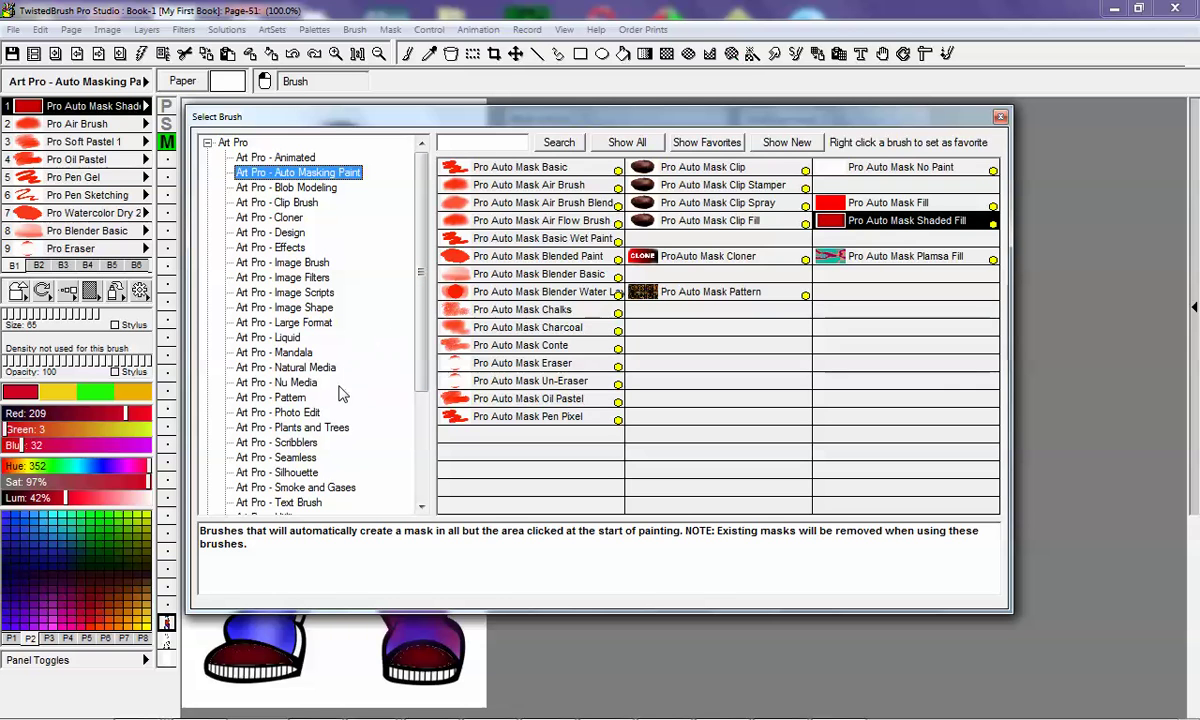
{"action": "left_click", "coordinate": [315, 280]}
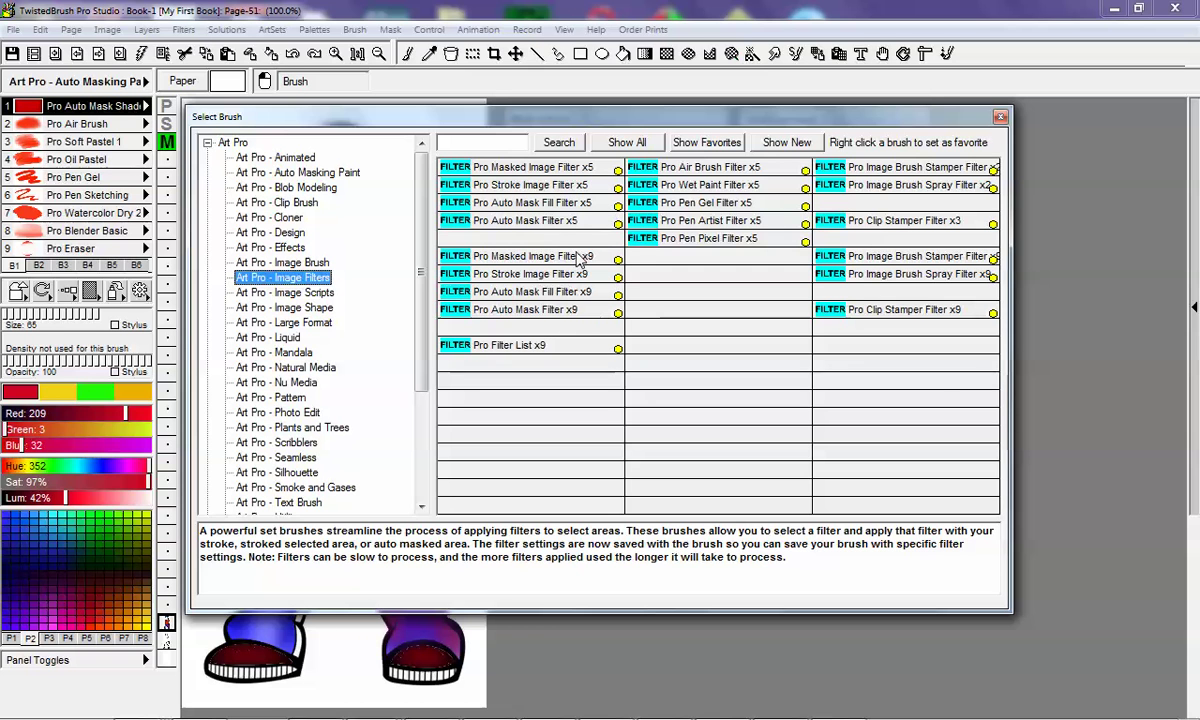
{"action": "left_click", "coordinate": [1000, 116]}
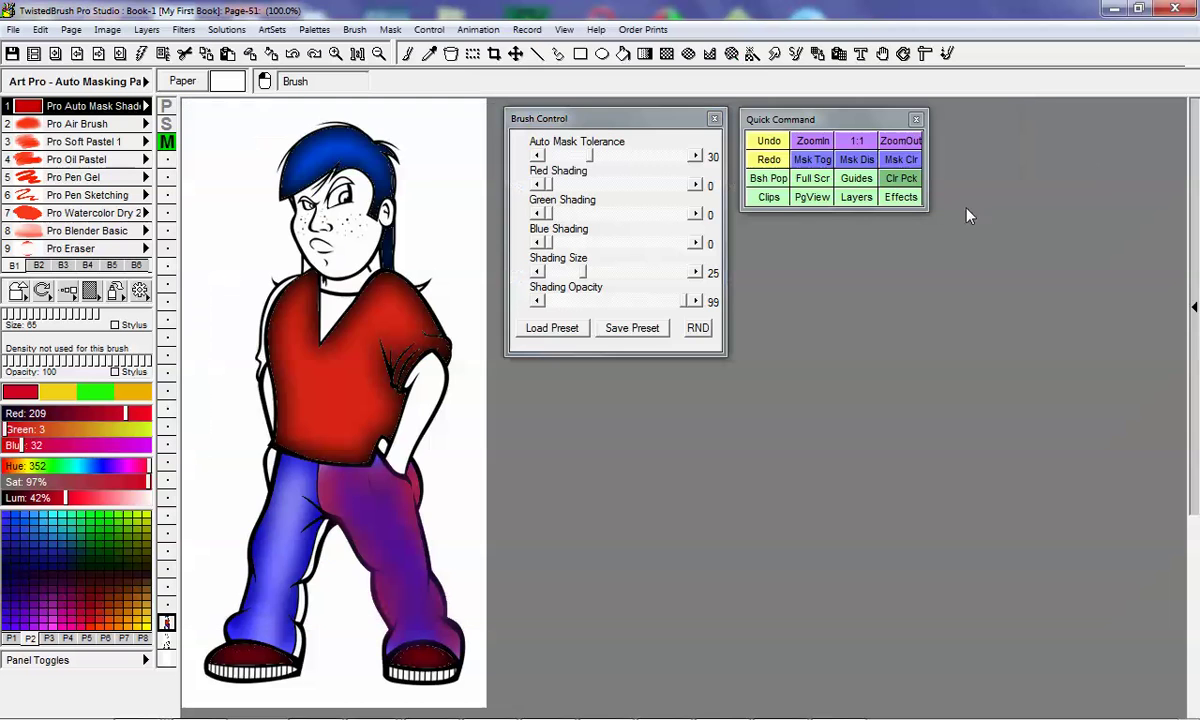
Step: Hide and re-show the colour layer to compare with the line art, then bring up the brush list
{"action": "left_click", "coordinate": [166, 624]}
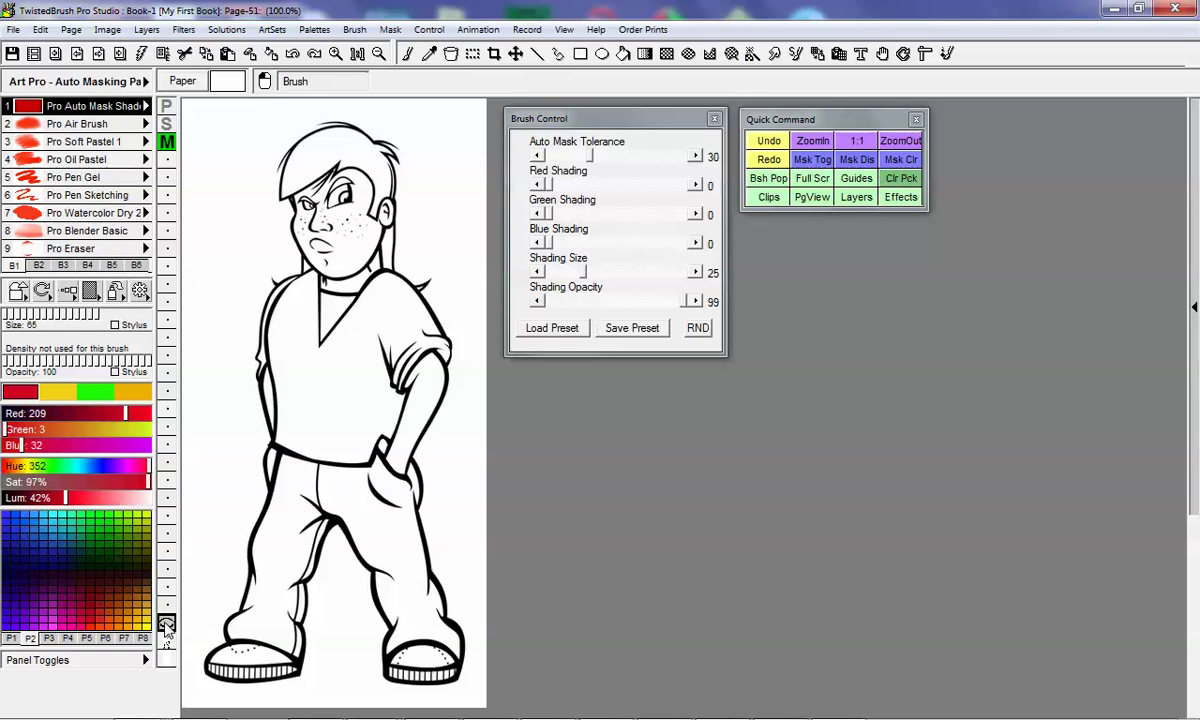
{"action": "left_click", "coordinate": [166, 624]}
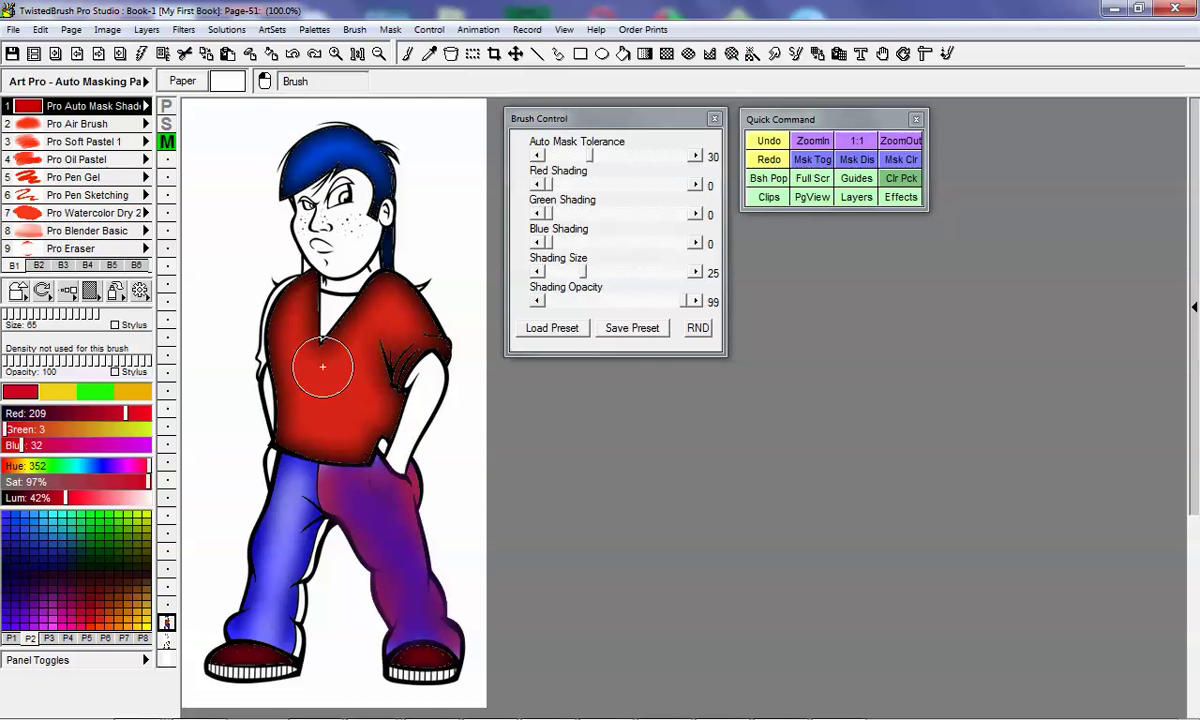
{"action": "left_click", "coordinate": [100, 110]}
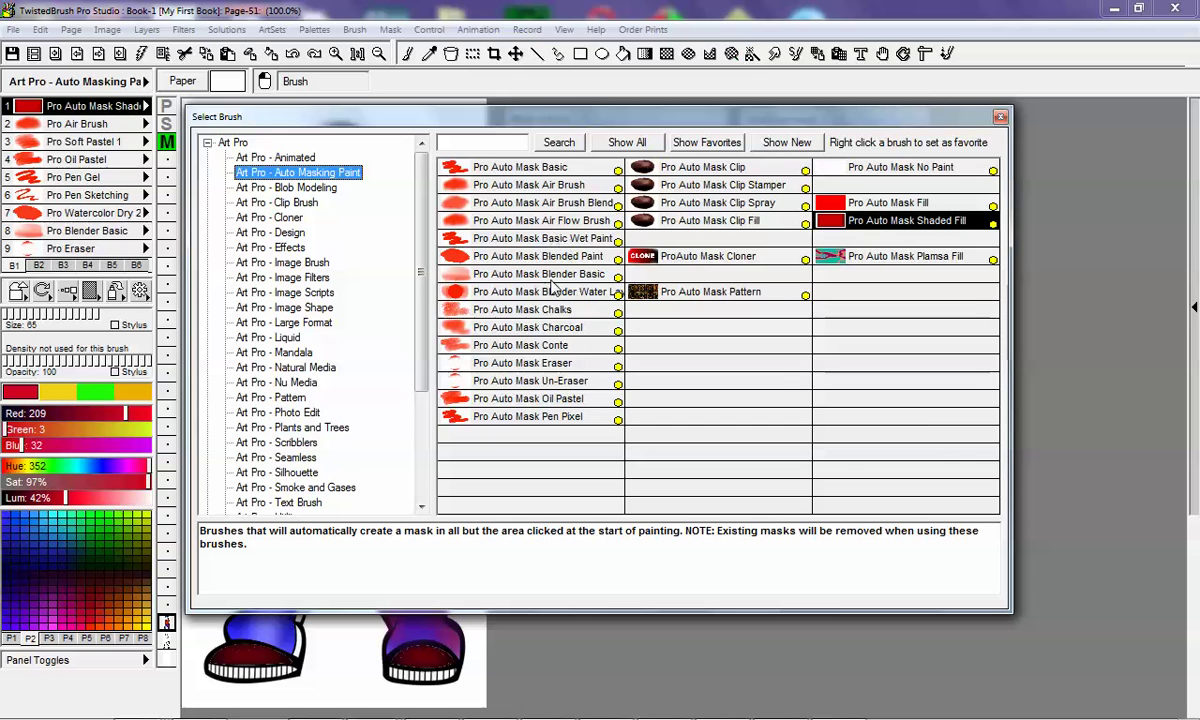
Step: Load the Pro Auto Mask Chalks brush and display the current mask in black and white
{"action": "double_click", "coordinate": [565, 313]}
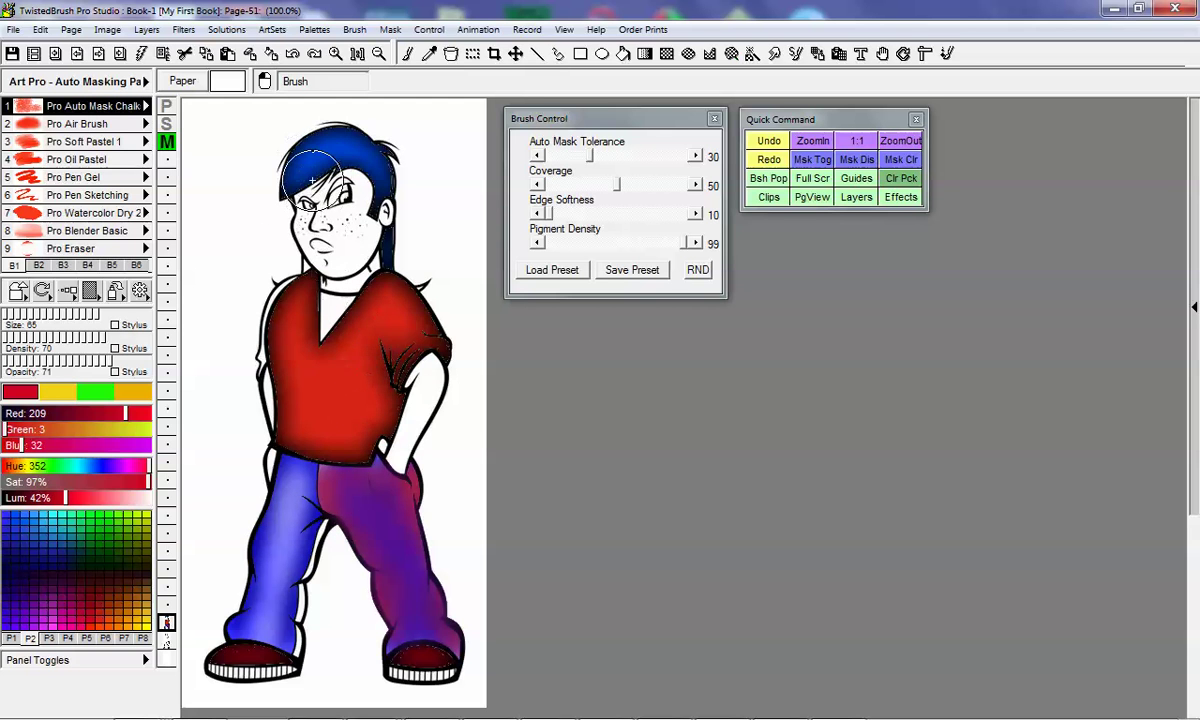
{"action": "left_click", "coordinate": [167, 142]}
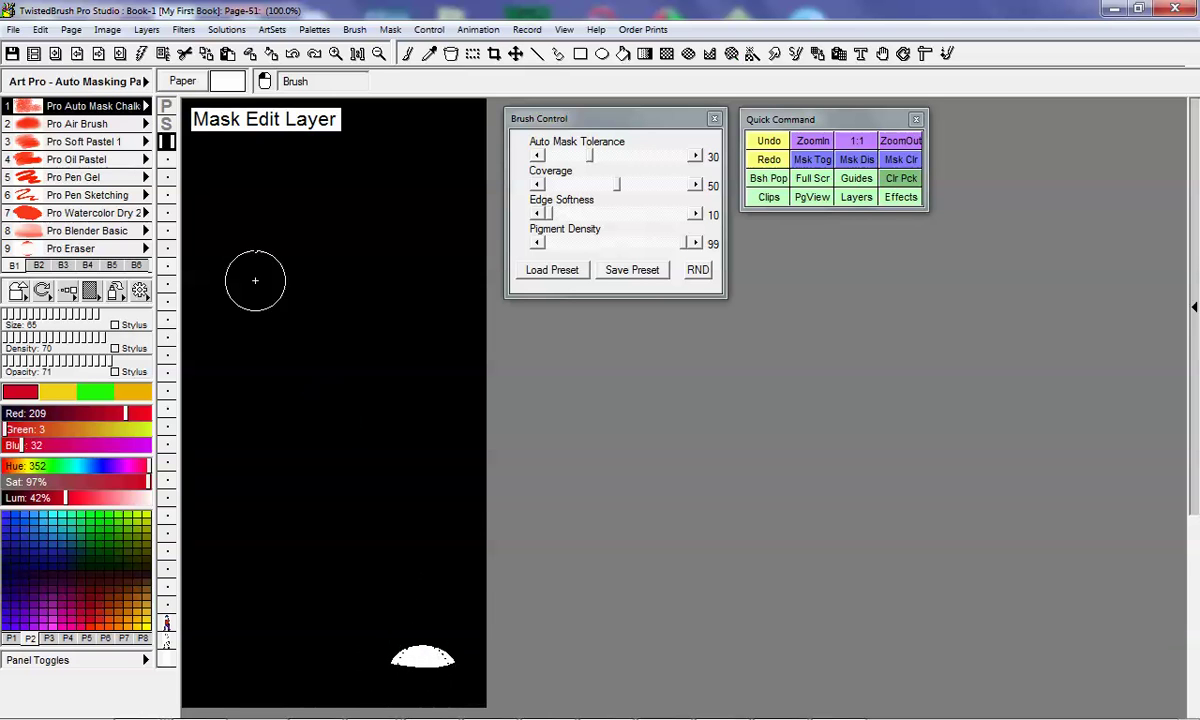
Step: Turn masking back on and chalk the left pant leg red from the ankle up to the thigh
{"action": "left_click", "coordinate": [167, 141]}
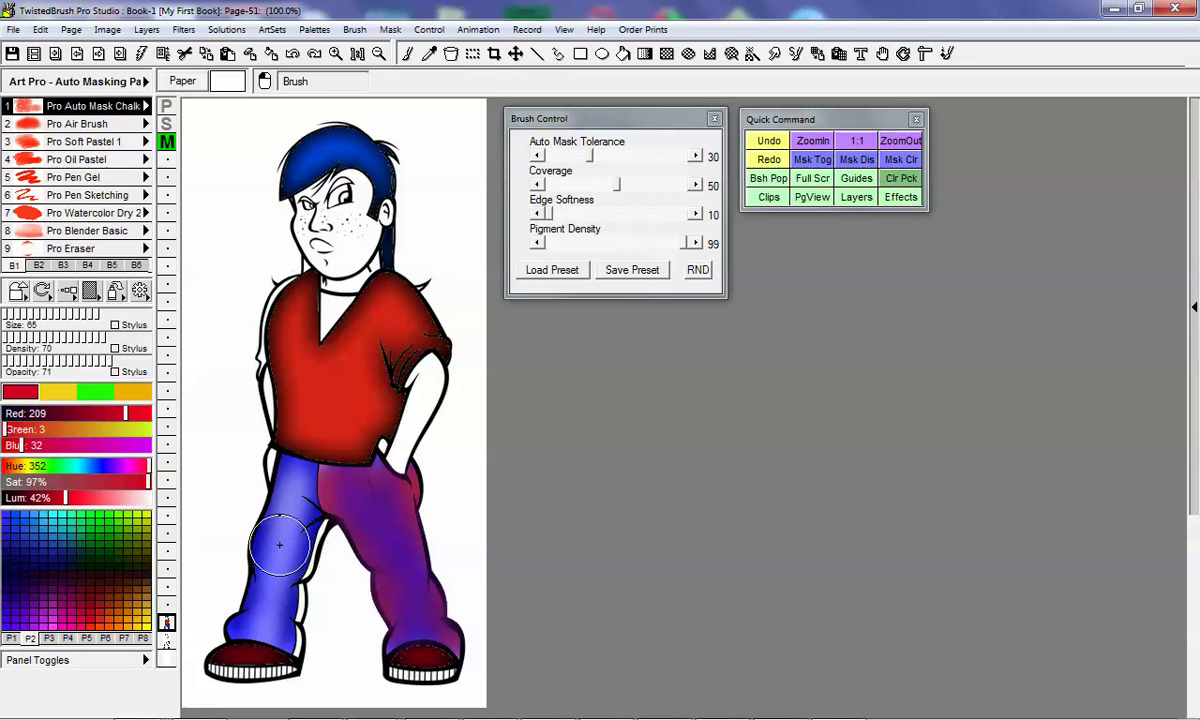
{"action": "mouse_move", "coordinate": [281, 545]}
{"action": "left_mouse_down"}
{"action": "mouse_move", "coordinate": [272, 500]}
{"action": "mouse_move", "coordinate": [290, 530]}
{"action": "mouse_move", "coordinate": [260, 570]}
{"action": "mouse_move", "coordinate": [287, 494]}
{"action": "mouse_move", "coordinate": [255, 548]}
{"action": "mouse_move", "coordinate": [268, 482]}
{"action": "left_mouse_up"}
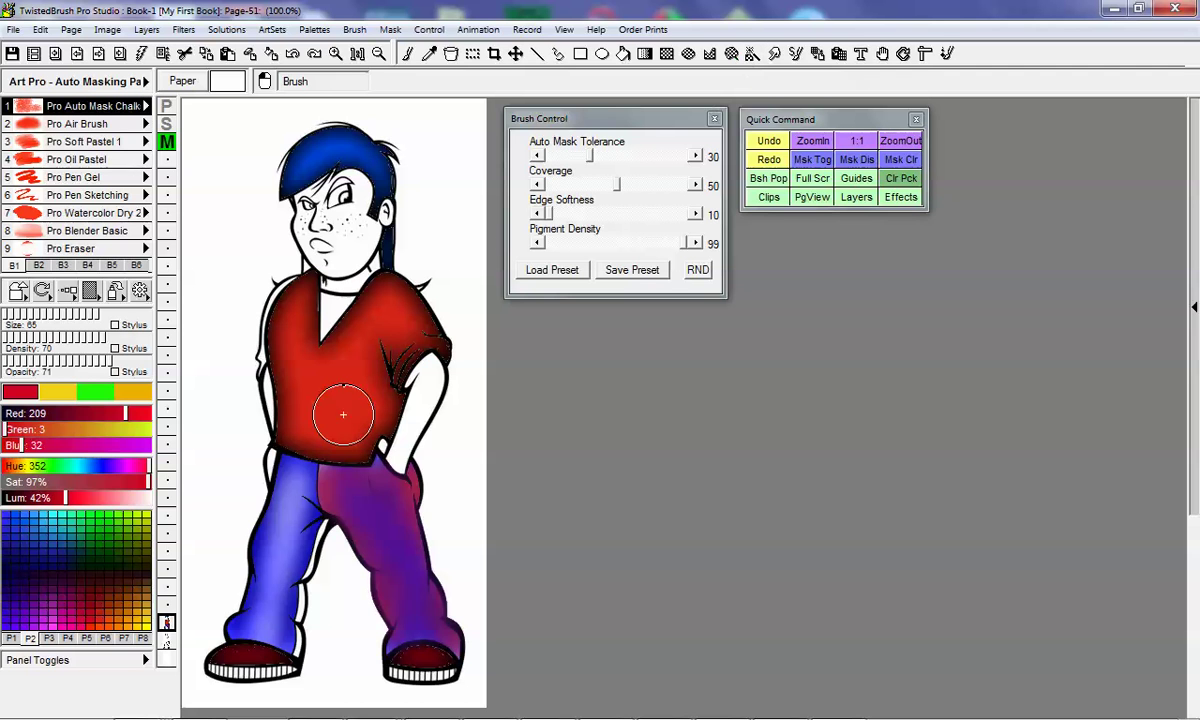
{"action": "mouse_move", "coordinate": [273, 541]}
{"action": "left_mouse_down"}
{"action": "mouse_move", "coordinate": [267, 495]}
{"action": "mouse_move", "coordinate": [255, 510]}
{"action": "mouse_move", "coordinate": [268, 570]}
{"action": "mouse_move", "coordinate": [245, 580]}
{"action": "mouse_move", "coordinate": [280, 490]}
{"action": "mouse_move", "coordinate": [265, 480]}
{"action": "mouse_move", "coordinate": [268, 560]}
{"action": "mouse_move", "coordinate": [291, 516]}
{"action": "left_mouse_up"}
{"action": "mouse_move", "coordinate": [252, 597]}
{"action": "left_mouse_down"}
{"action": "mouse_move", "coordinate": [292, 576]}
{"action": "mouse_move", "coordinate": [299, 510]}
{"action": "left_mouse_up"}
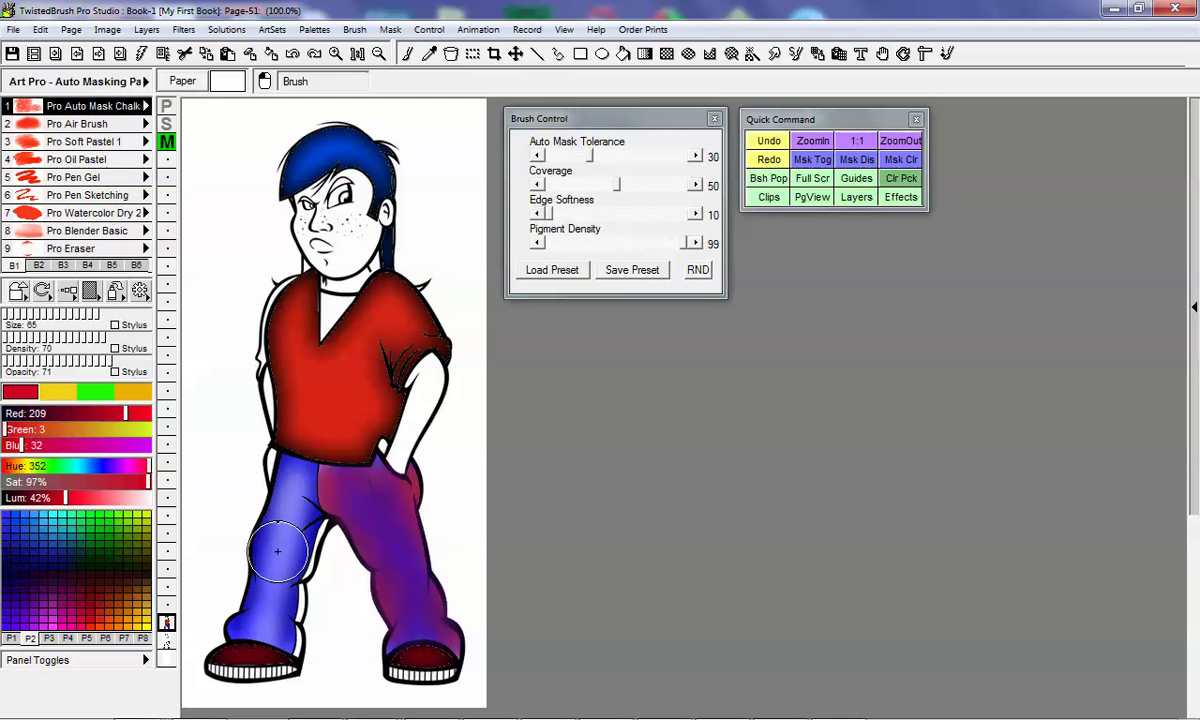
{"action": "mouse_move", "coordinate": [218, 474]}
{"action": "left_mouse_down"}
{"action": "mouse_move", "coordinate": [285, 537]}
{"action": "mouse_move", "coordinate": [273, 528]}
{"action": "mouse_move", "coordinate": [287, 555]}
{"action": "mouse_move", "coordinate": [255, 620]}
{"action": "mouse_move", "coordinate": [312, 420]}
{"action": "left_mouse_up"}
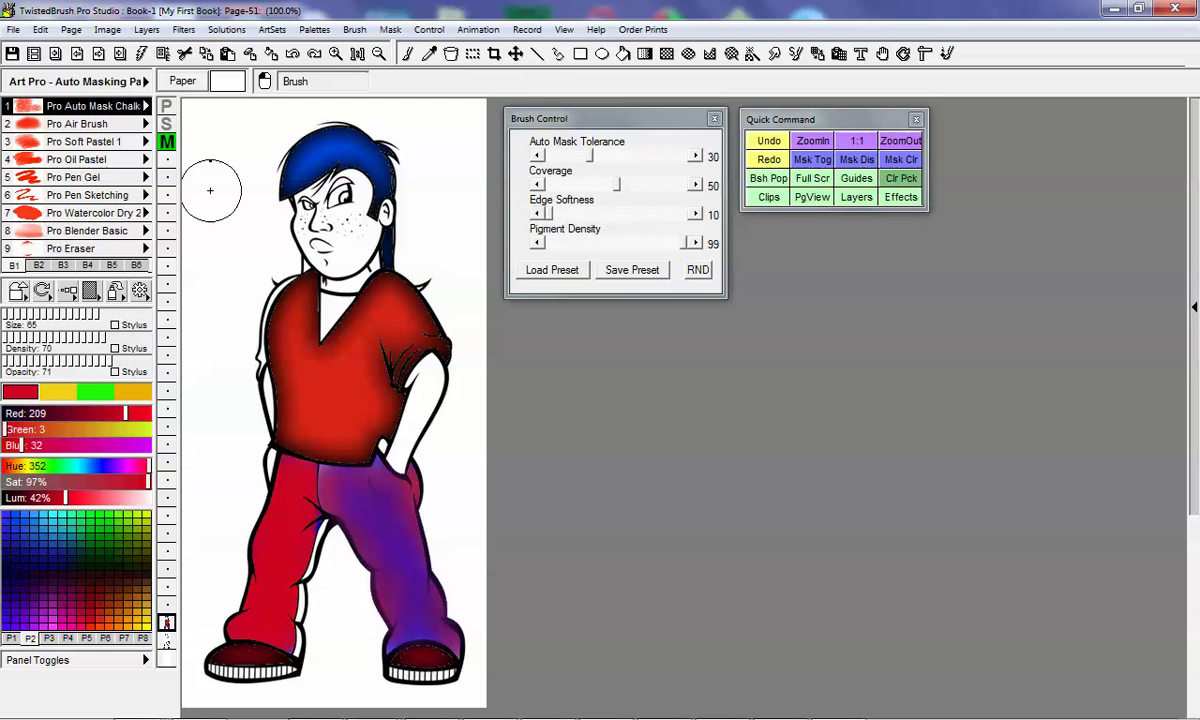
Step: Undo the red leg strokes, lower the auto-mask tolerance, test red on the left leg, then undo
{"action": "left_click", "coordinate": [293, 55]}
{"action": "left_click_drag", "start_coordinate": [590, 158], "coordinate": [569, 160]}
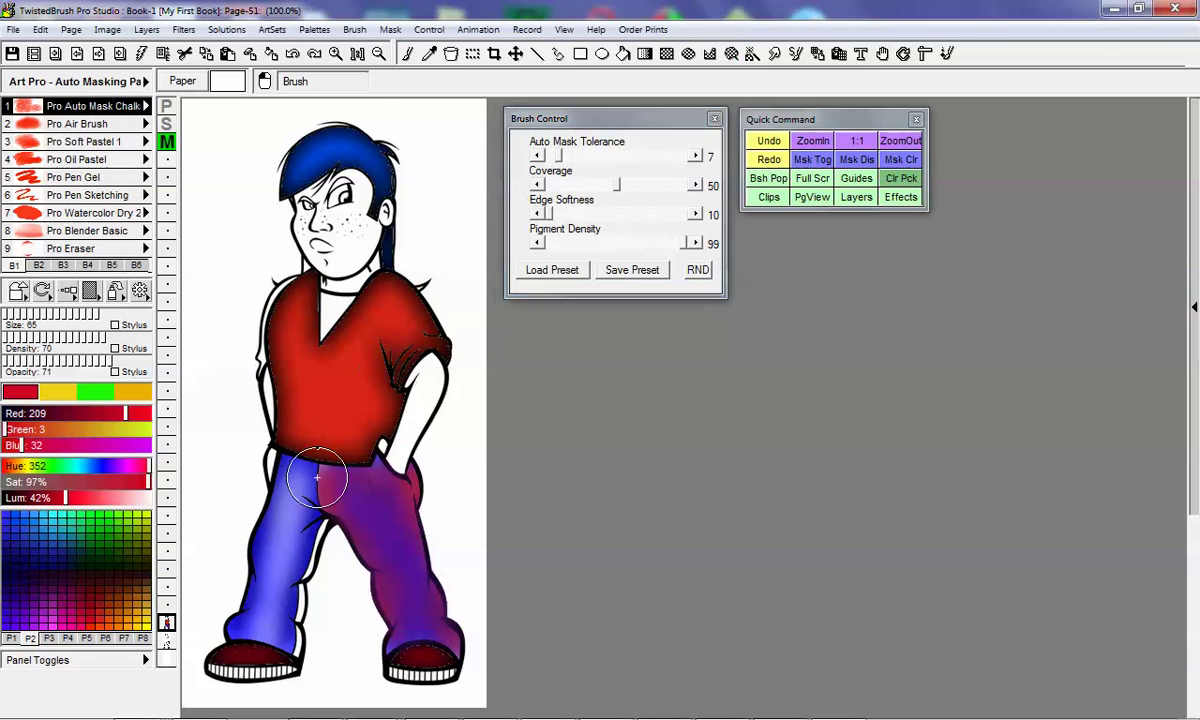
{"action": "mouse_move", "coordinate": [295, 455]}
{"action": "left_mouse_down"}
{"action": "mouse_move", "coordinate": [265, 598]}
{"action": "mouse_move", "coordinate": [276, 470]}
{"action": "mouse_move", "coordinate": [281, 499]}
{"action": "mouse_move", "coordinate": [255, 545]}
{"action": "mouse_move", "coordinate": [265, 575]}
{"action": "mouse_move", "coordinate": [275, 505]}
{"action": "mouse_move", "coordinate": [350, 459]}
{"action": "left_mouse_up"}
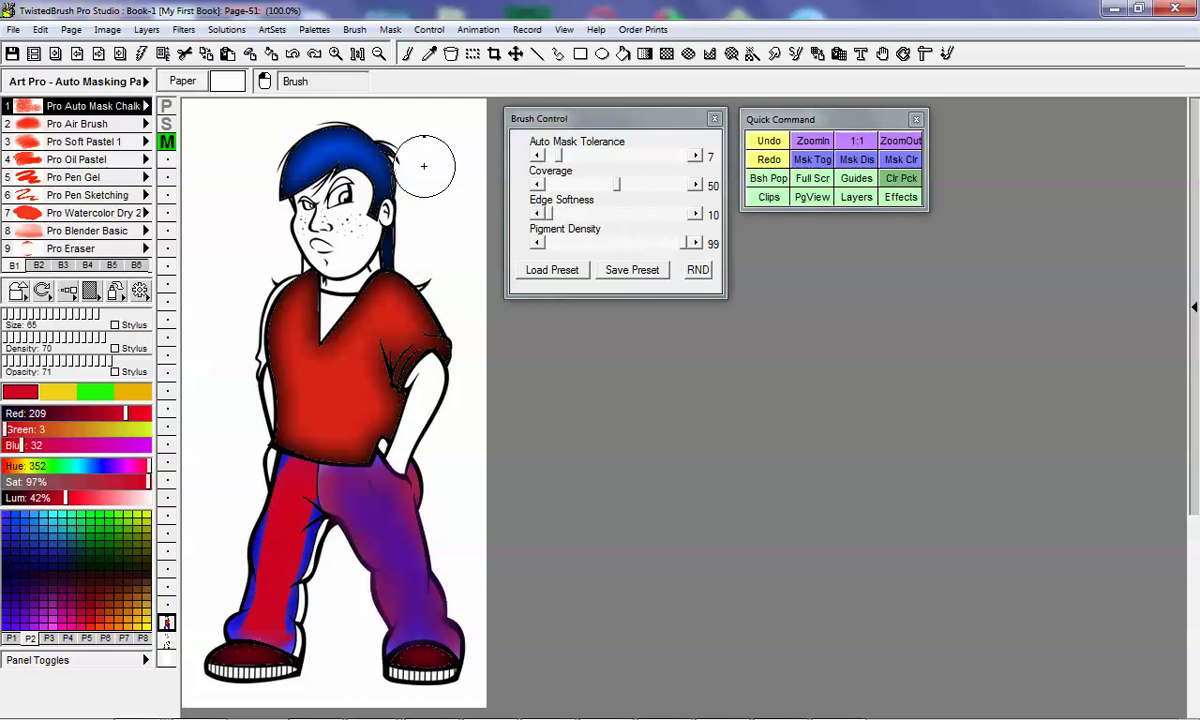
{"action": "left_click", "coordinate": [293, 56]}
Step: Raise the tolerance to 46, test red on the right shoe and pant leg, then view the mask
{"action": "left_click", "coordinate": [569, 166]}
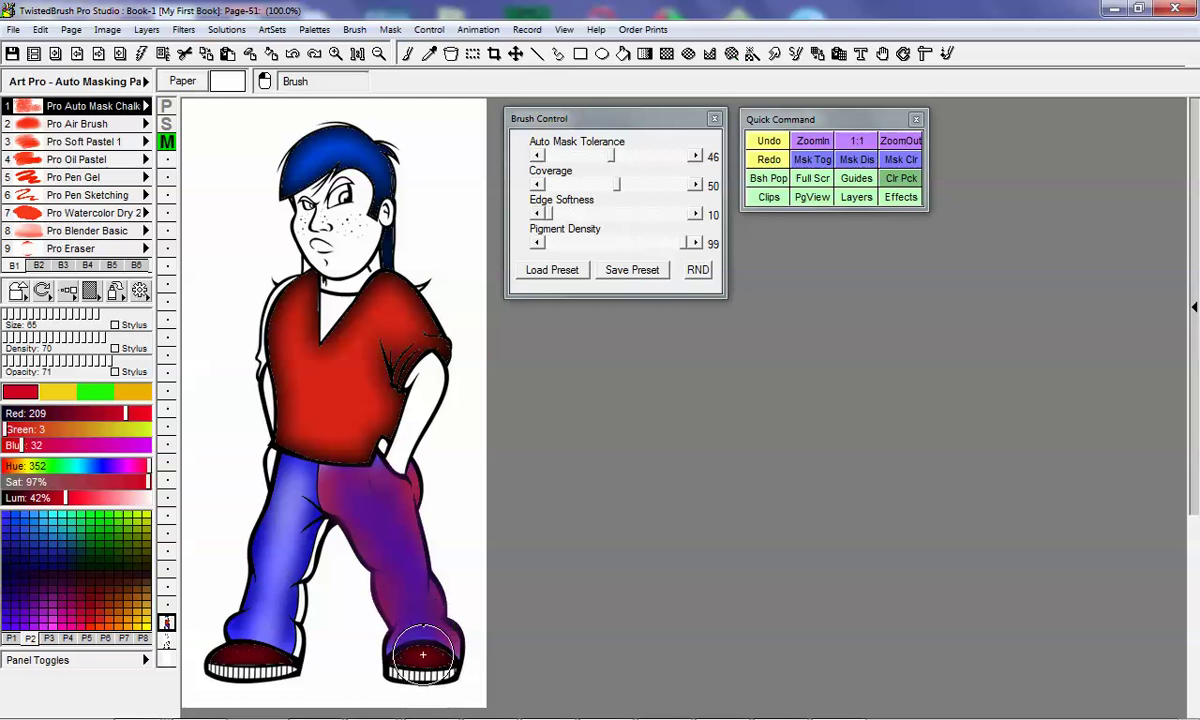
{"action": "mouse_move", "coordinate": [424, 655]}
{"action": "left_mouse_down"}
{"action": "mouse_move", "coordinate": [405, 640]}
{"action": "mouse_move", "coordinate": [421, 638]}
{"action": "mouse_move", "coordinate": [421, 590]}
{"action": "mouse_move", "coordinate": [398, 592]}
{"action": "mouse_move", "coordinate": [407, 654]}
{"action": "mouse_move", "coordinate": [434, 637]}
{"action": "mouse_move", "coordinate": [412, 625]}
{"action": "mouse_move", "coordinate": [424, 657]}
{"action": "mouse_move", "coordinate": [414, 638]}
{"action": "left_mouse_up"}
{"action": "left_click", "coordinate": [292, 56]}
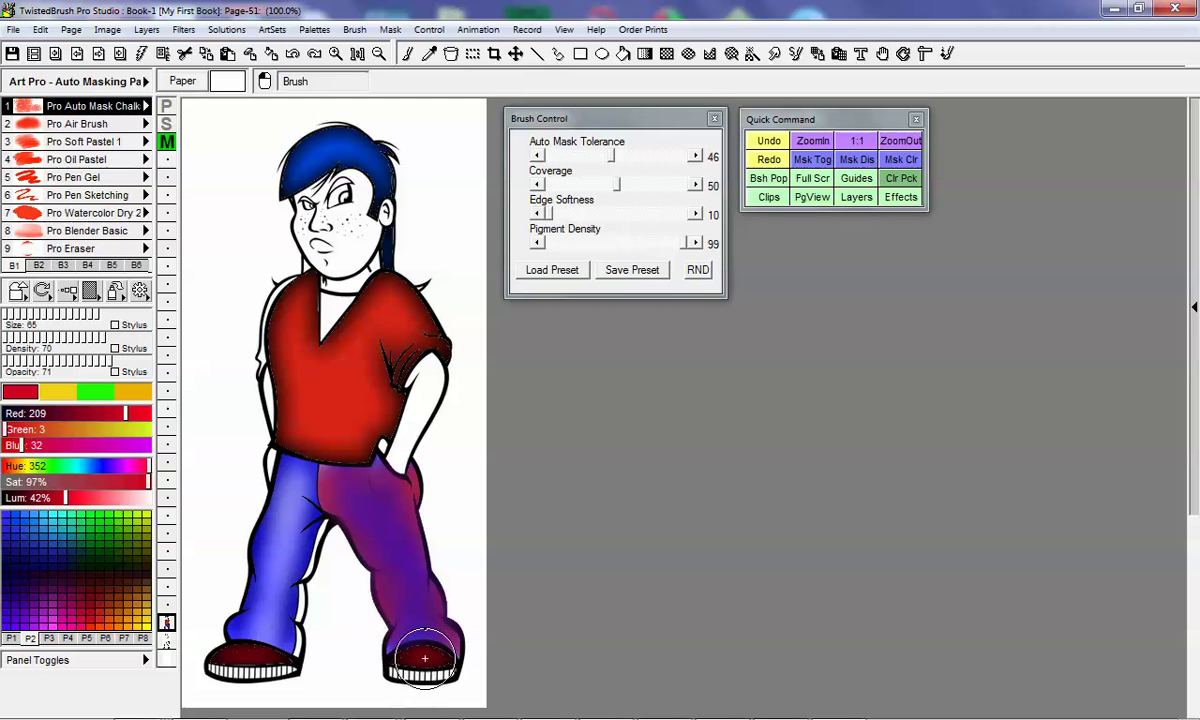
{"action": "mouse_move", "coordinate": [415, 590]}
{"action": "left_mouse_down"}
{"action": "mouse_move", "coordinate": [383, 514]}
{"action": "mouse_move", "coordinate": [431, 643]}
{"action": "left_mouse_up"}
{"action": "left_click", "coordinate": [166, 143]}
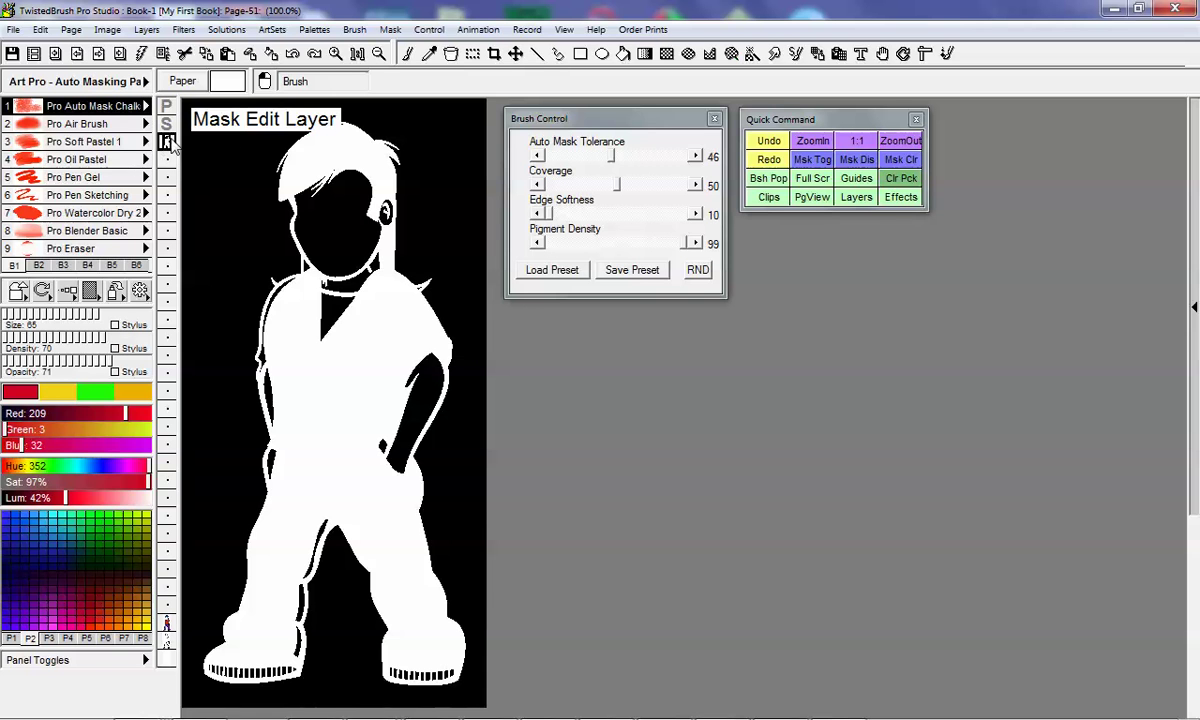
Step: Leave the mask view, switch masking off, hide the colour and test a red stroke on the left leg
{"action": "left_click", "coordinate": [167, 142]}
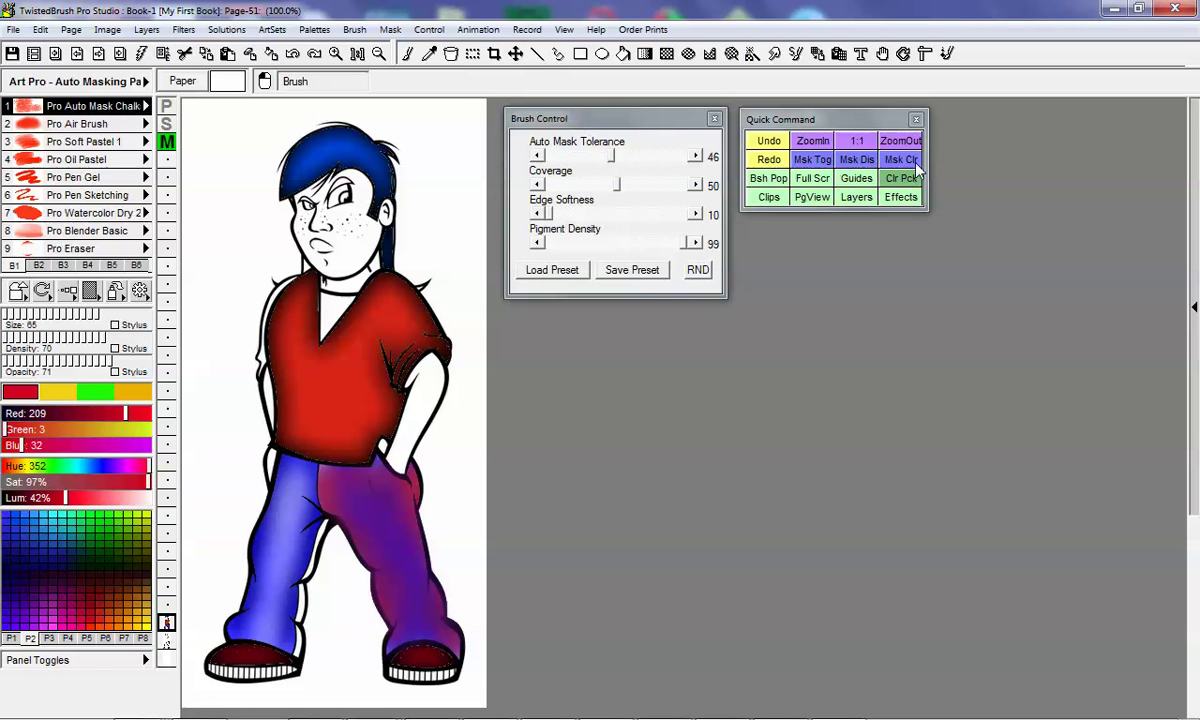
{"action": "left_click", "coordinate": [856, 159]}
{"action": "left_click", "coordinate": [166, 623]}
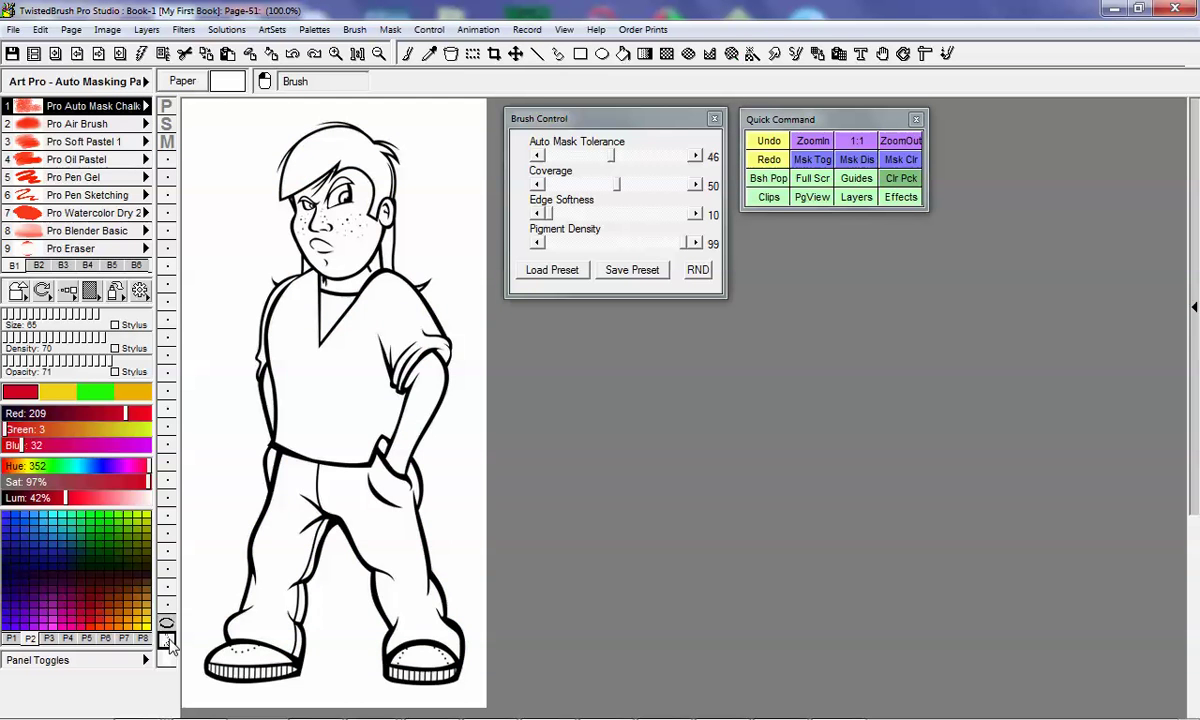
{"action": "mouse_move", "coordinate": [281, 553]}
{"action": "left_mouse_down"}
{"action": "mouse_move", "coordinate": [293, 481]}
{"action": "mouse_move", "coordinate": [264, 573]}
{"action": "mouse_move", "coordinate": [269, 602]}
{"action": "mouse_move", "coordinate": [299, 462]}
{"action": "mouse_move", "coordinate": [264, 621]}
{"action": "mouse_move", "coordinate": [295, 520]}
{"action": "mouse_move", "coordinate": [287, 461]}
{"action": "mouse_move", "coordinate": [252, 564]}
{"action": "mouse_move", "coordinate": [265, 637]}
{"action": "mouse_move", "coordinate": [270, 560]}
{"action": "left_mouse_up"}
Step: Check the stroke's mask, undo the red chalk and show the coloured figure again
{"action": "left_click", "coordinate": [167, 143]}
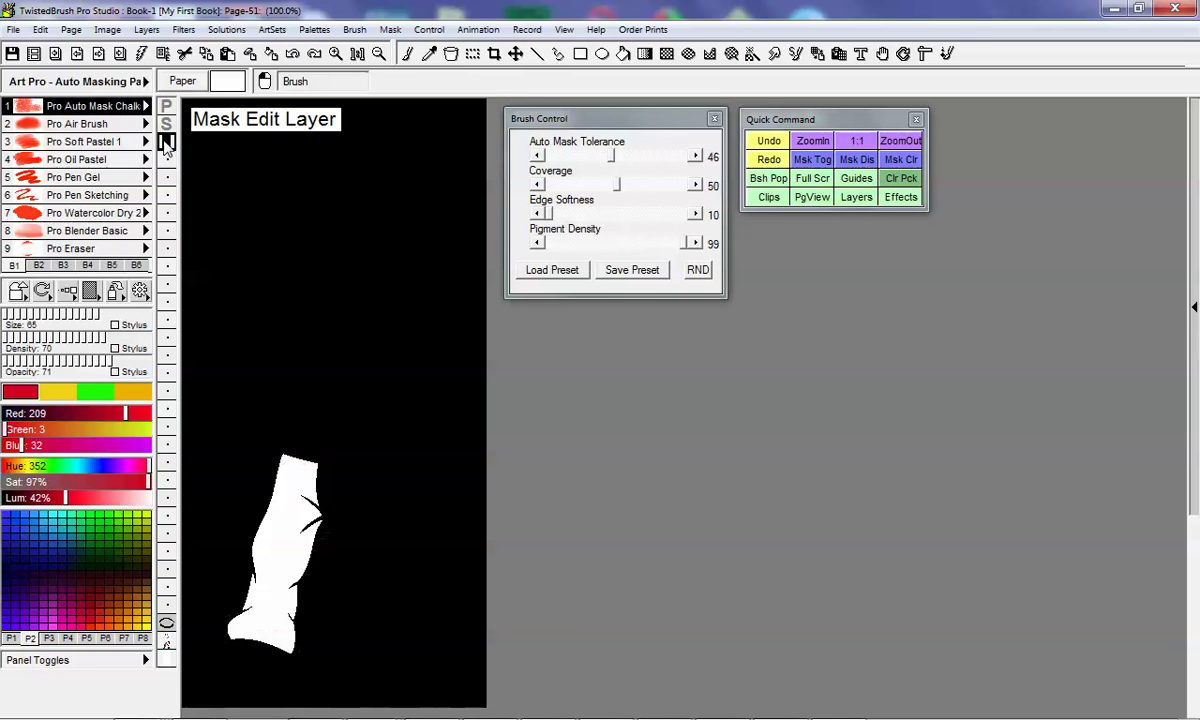
{"action": "left_click", "coordinate": [167, 143]}
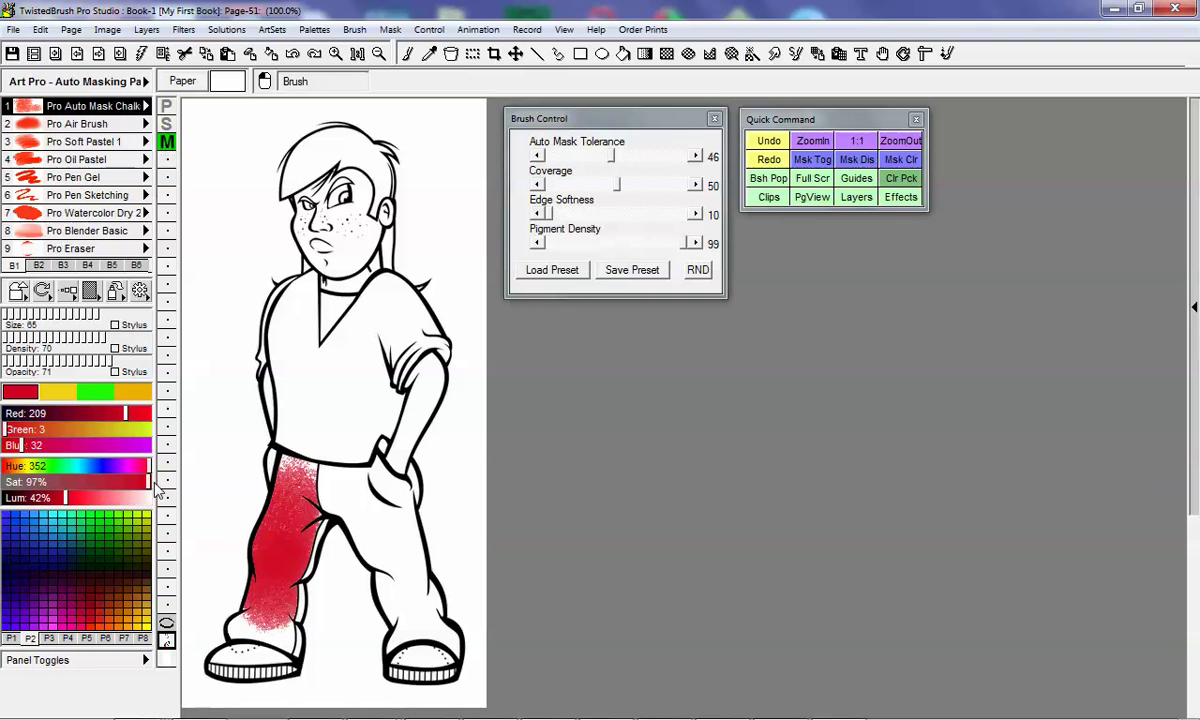
{"action": "left_click", "coordinate": [292, 54]}
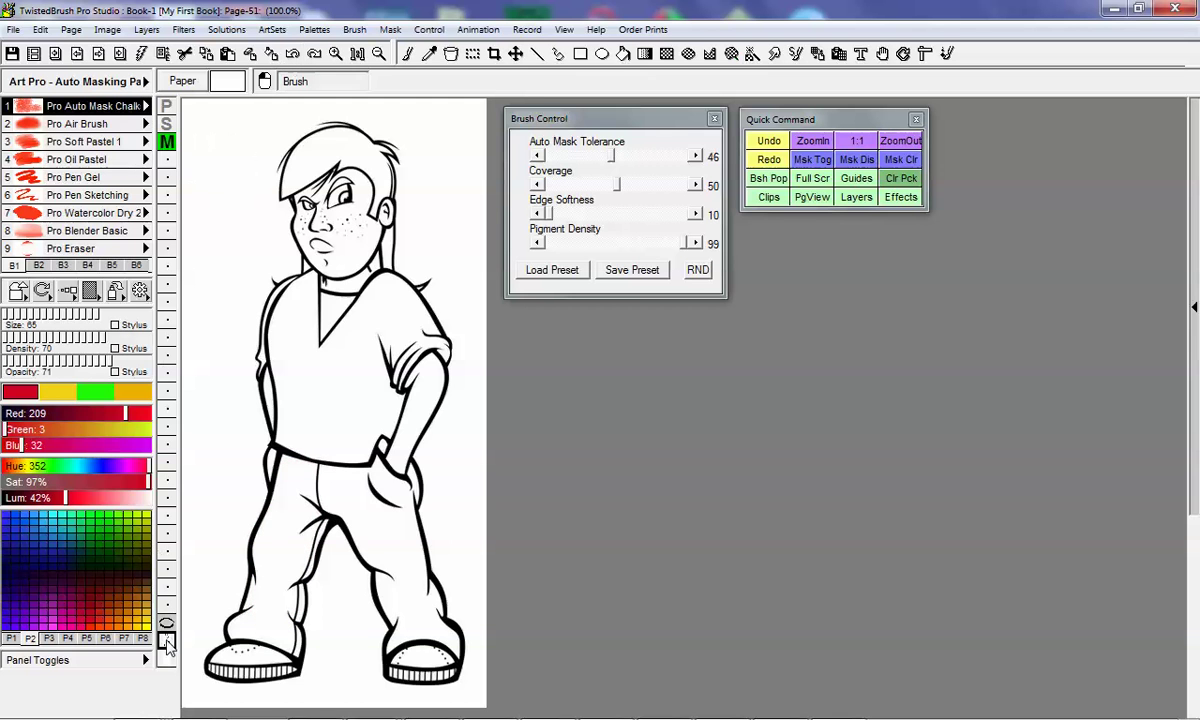
{"action": "left_click", "coordinate": [167, 624]}
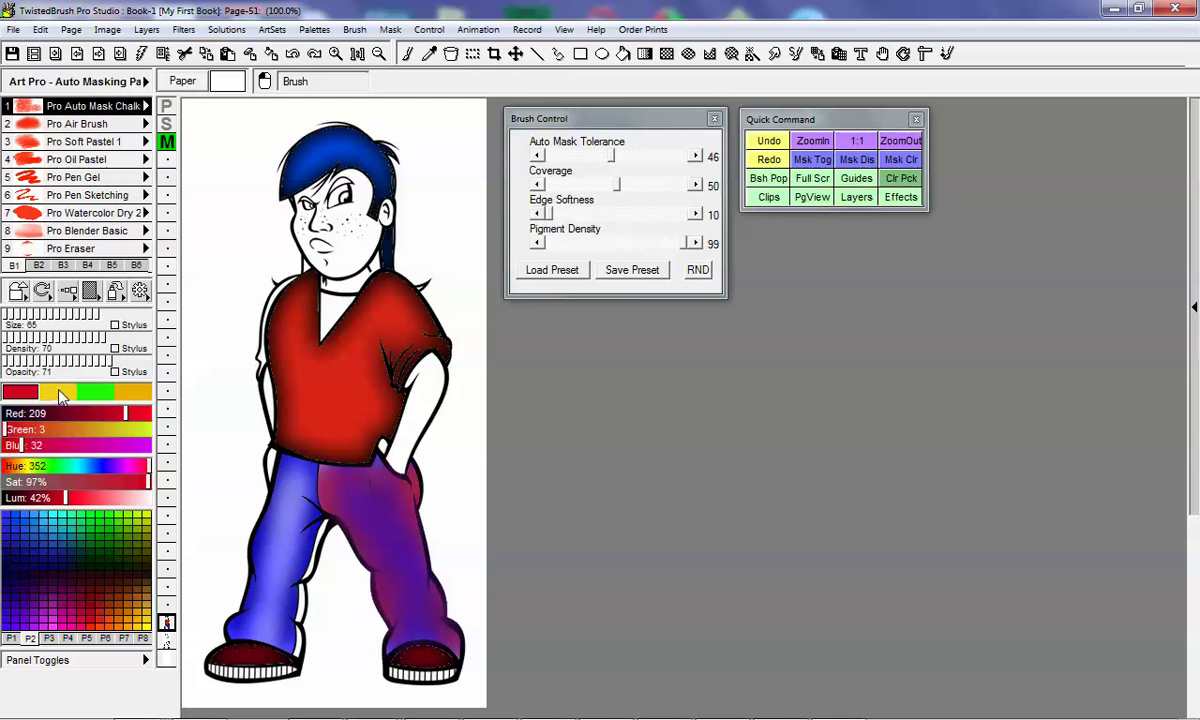
Step: Load the Pro Auto Mask Blended Paint brush and try it on the upper left pant leg
{"action": "left_click", "coordinate": [111, 105]}
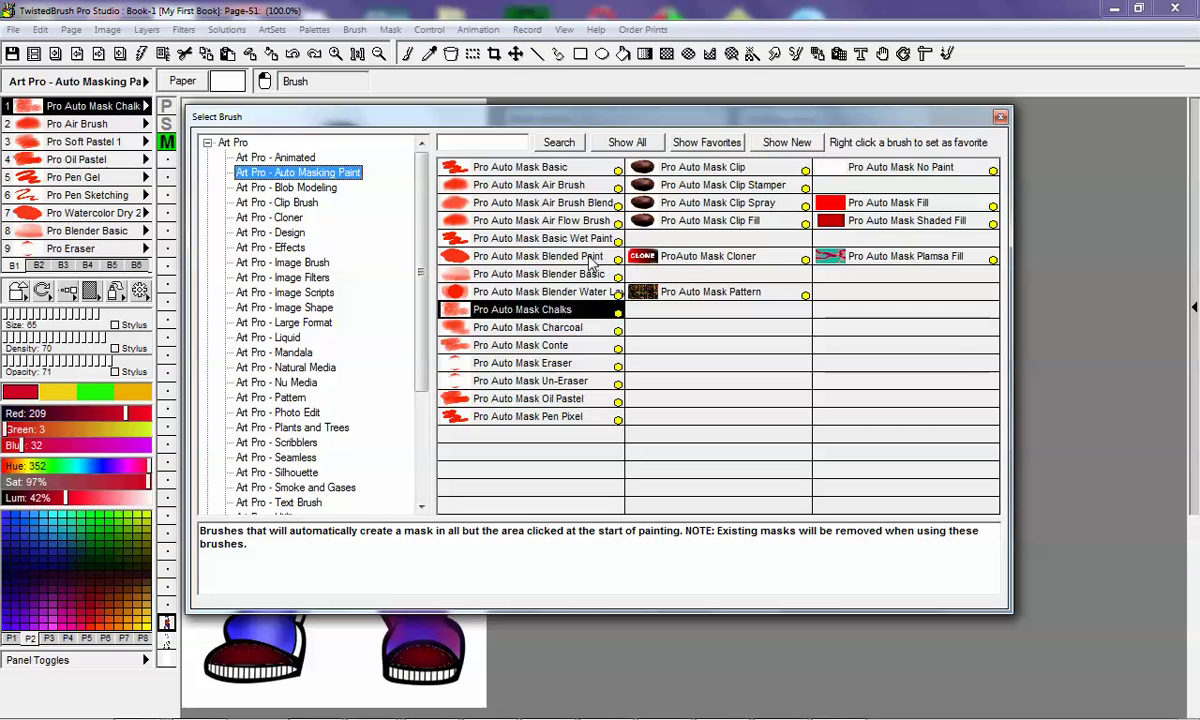
{"action": "double_click", "coordinate": [594, 258]}
{"action": "mouse_move", "coordinate": [267, 553]}
{"action": "left_mouse_down"}
{"action": "mouse_move", "coordinate": [262, 512]}
{"action": "mouse_move", "coordinate": [281, 528]}
{"action": "mouse_move", "coordinate": [295, 474]}
{"action": "mouse_move", "coordinate": [290, 556]}
{"action": "mouse_move", "coordinate": [250, 600]}
{"action": "mouse_move", "coordinate": [280, 615]}
{"action": "mouse_move", "coordinate": [265, 505]}
{"action": "mouse_move", "coordinate": [295, 511]}
{"action": "mouse_move", "coordinate": [278, 517]}
{"action": "mouse_move", "coordinate": [290, 475]}
{"action": "left_mouse_up"}
Step: Switch to Pro Auto Mask Blender Basic, undo the pink-red paint and blend the blue down the left leg
{"action": "left_click", "coordinate": [137, 109]}
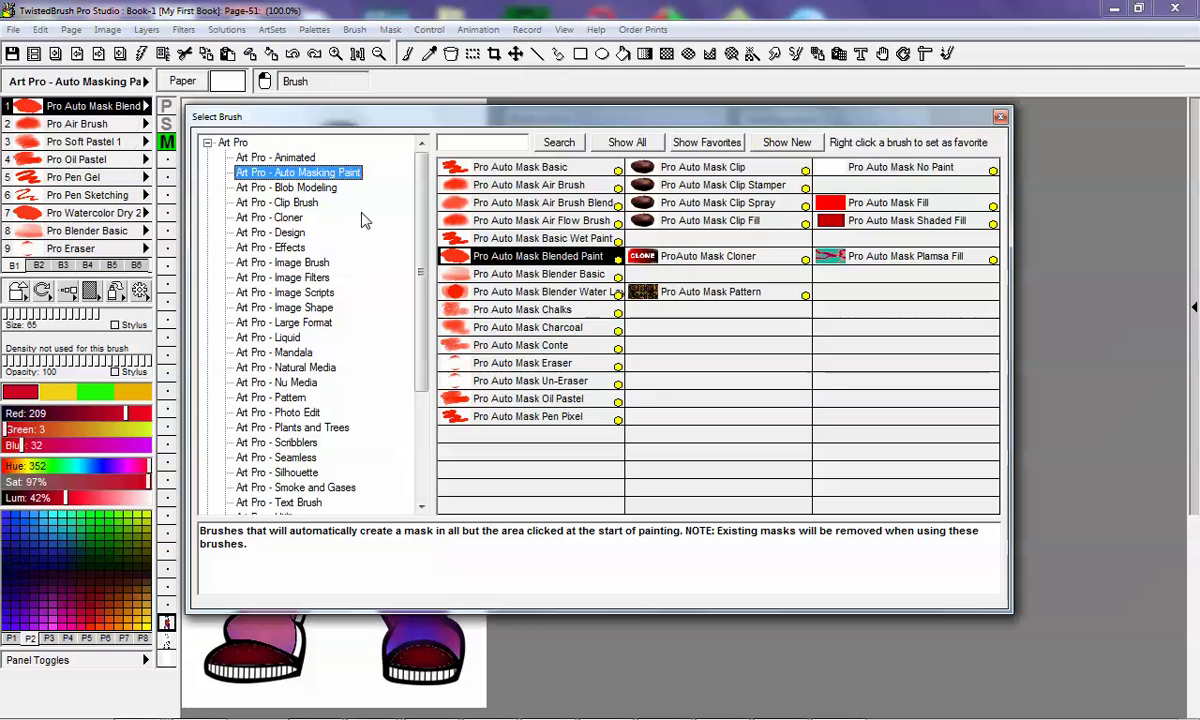
{"action": "left_click", "coordinate": [560, 274]}
{"action": "left_click", "coordinate": [293, 57]}
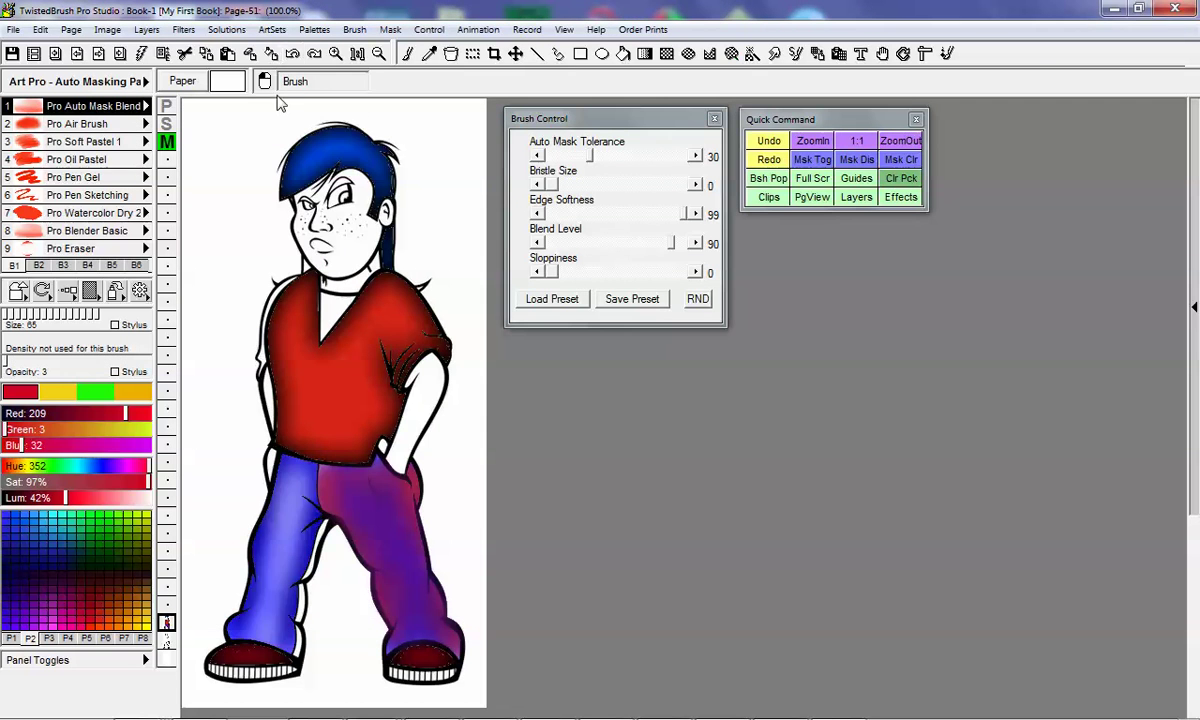
{"action": "mouse_move", "coordinate": [281, 460]}
{"action": "left_mouse_down"}
{"action": "mouse_move", "coordinate": [289, 514]}
{"action": "mouse_move", "coordinate": [301, 518]}
{"action": "mouse_move", "coordinate": [284, 551]}
{"action": "mouse_move", "coordinate": [303, 545]}
{"action": "mouse_move", "coordinate": [241, 608]}
{"action": "mouse_move", "coordinate": [308, 635]}
{"action": "mouse_move", "coordinate": [294, 636]}
{"action": "mouse_move", "coordinate": [236, 598]}
{"action": "mouse_move", "coordinate": [292, 492]}
{"action": "mouse_move", "coordinate": [288, 476]}
{"action": "mouse_move", "coordinate": [277, 634]}
{"action": "mouse_move", "coordinate": [276, 518]}
{"action": "mouse_move", "coordinate": [388, 457]}
{"action": "mouse_move", "coordinate": [327, 449]}
{"action": "mouse_move", "coordinate": [275, 506]}
{"action": "left_mouse_up"}
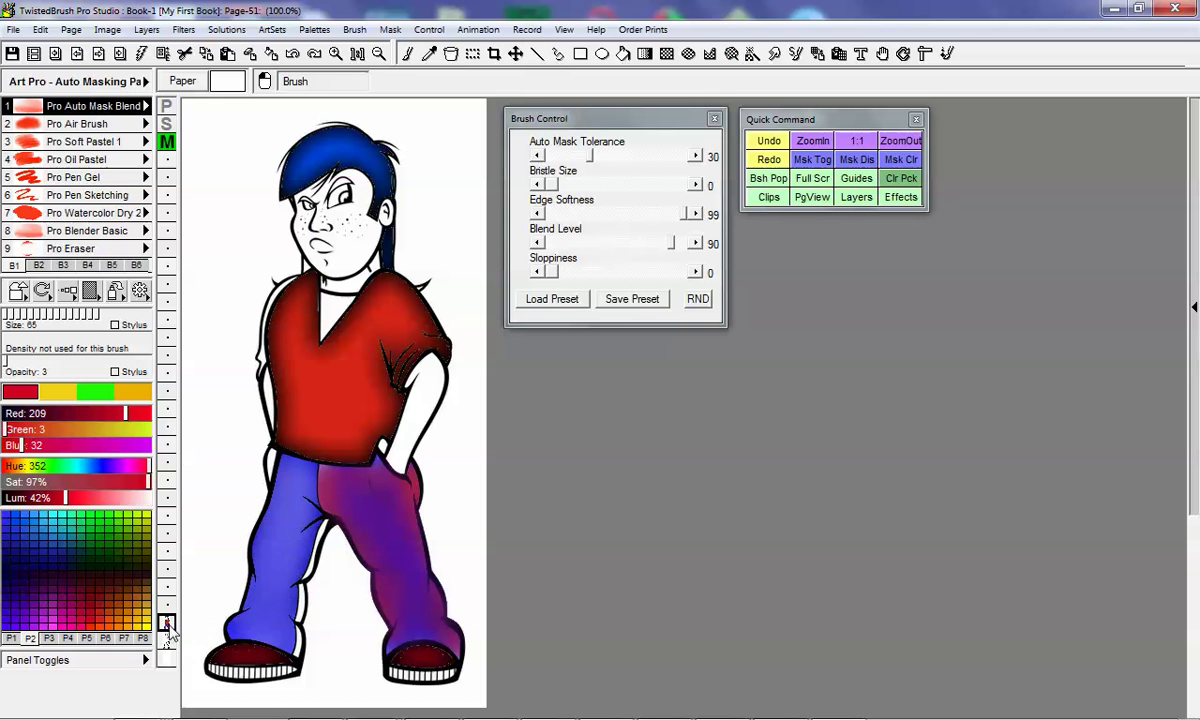
Step: Toggle the colour layer to check the line art, then blend the purple and blue pant legs
{"action": "left_click", "coordinate": [167, 623]}
{"action": "left_click", "coordinate": [167, 623]}
{"action": "mouse_move", "coordinate": [395, 535]}
{"action": "left_mouse_down"}
{"action": "mouse_move", "coordinate": [412, 537]}
{"action": "mouse_move", "coordinate": [402, 536]}
{"action": "mouse_move", "coordinate": [410, 501]}
{"action": "mouse_move", "coordinate": [420, 504]}
{"action": "mouse_move", "coordinate": [397, 517]}
{"action": "left_mouse_up"}
{"action": "mouse_move", "coordinate": [282, 495]}
{"action": "left_mouse_down"}
{"action": "mouse_move", "coordinate": [287, 470]}
{"action": "mouse_move", "coordinate": [254, 592]}
{"action": "mouse_move", "coordinate": [282, 482]}
{"action": "mouse_move", "coordinate": [291, 515]}
{"action": "mouse_move", "coordinate": [275, 470]}
{"action": "mouse_move", "coordinate": [280, 482]}
{"action": "left_mouse_up"}
Step: Bring up the Brush Effects panel, drag it aside to review the Auto mask entry, then close it
{"action": "left_click", "coordinate": [910, 197]}
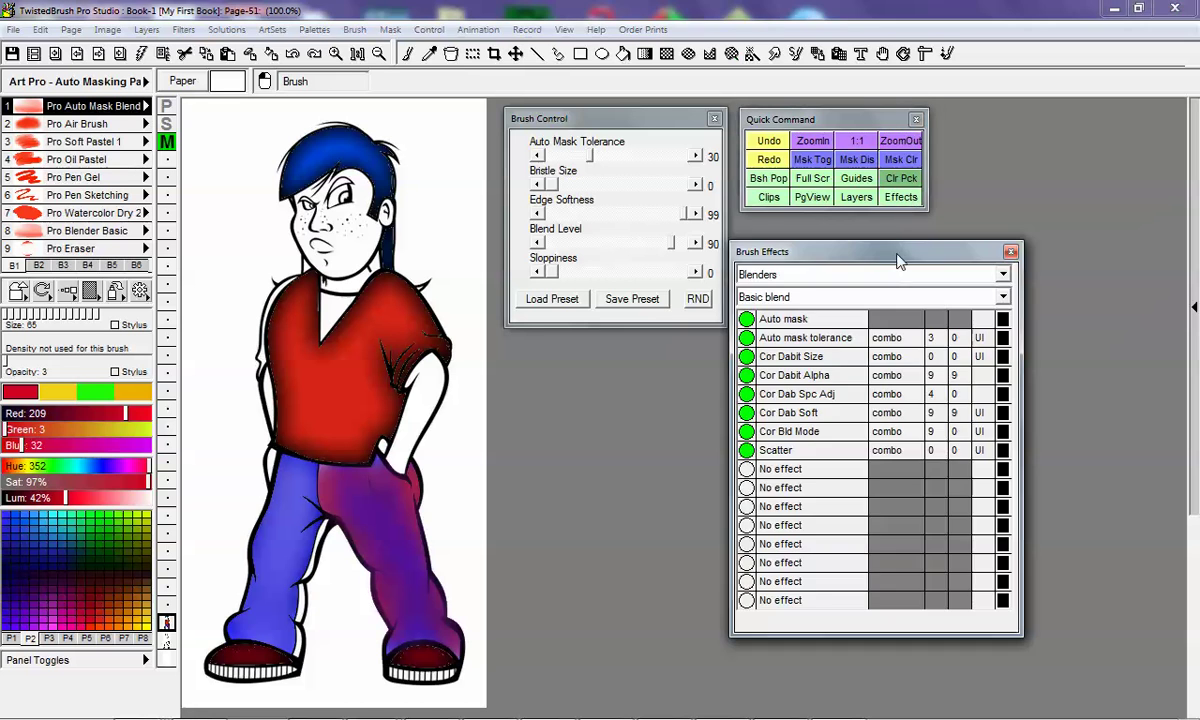
{"action": "mouse_move", "coordinate": [899, 255]}
{"action": "left_mouse_down"}
{"action": "mouse_move", "coordinate": [857, 308]}
{"action": "mouse_move", "coordinate": [700, 349]}
{"action": "left_mouse_up"}
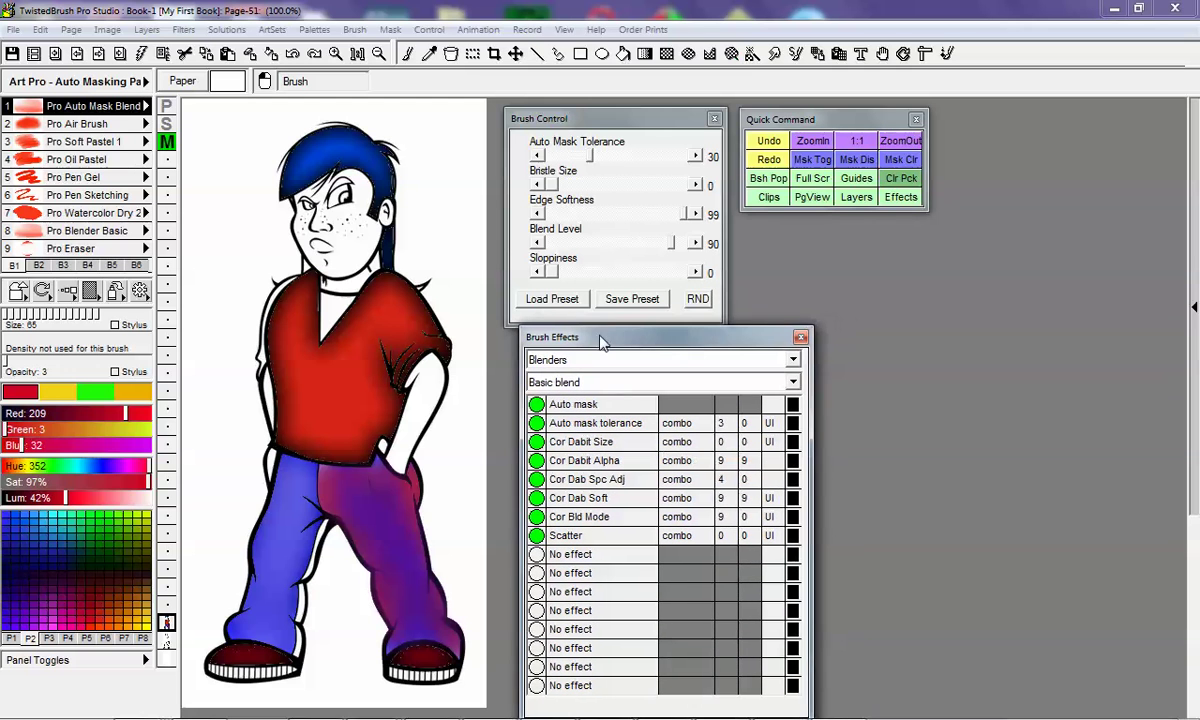
{"action": "mouse_move", "coordinate": [615, 329]}
{"action": "left_mouse_down"}
{"action": "mouse_move", "coordinate": [620, 300]}
{"action": "mouse_move", "coordinate": [642, 287]}
{"action": "left_mouse_up"}
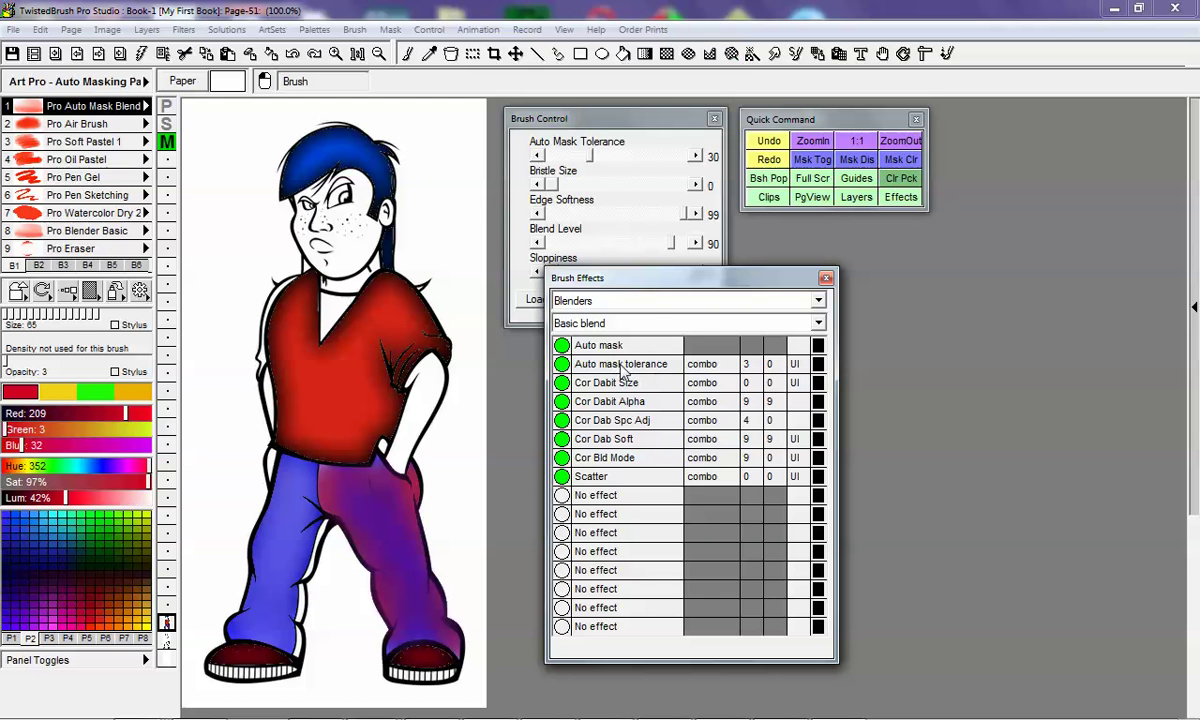
{"action": "left_click_drag", "start_coordinate": [666, 287], "coordinate": [870, 261]}
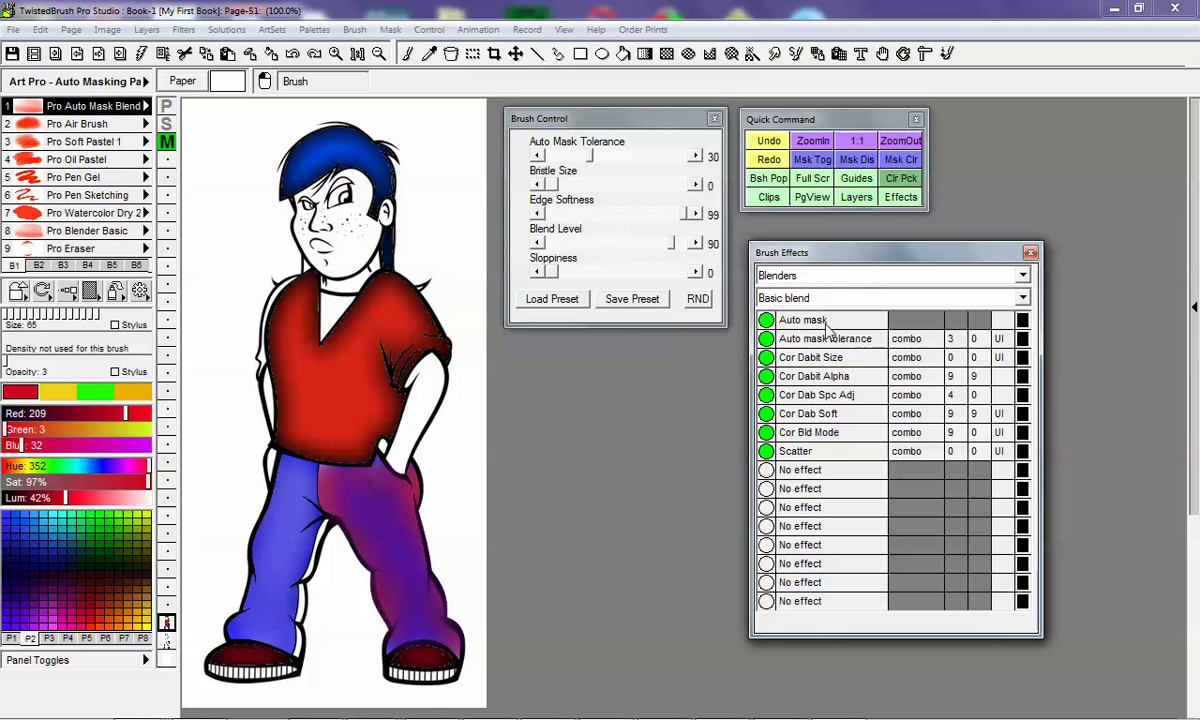
{"action": "left_click", "coordinate": [900, 197]}
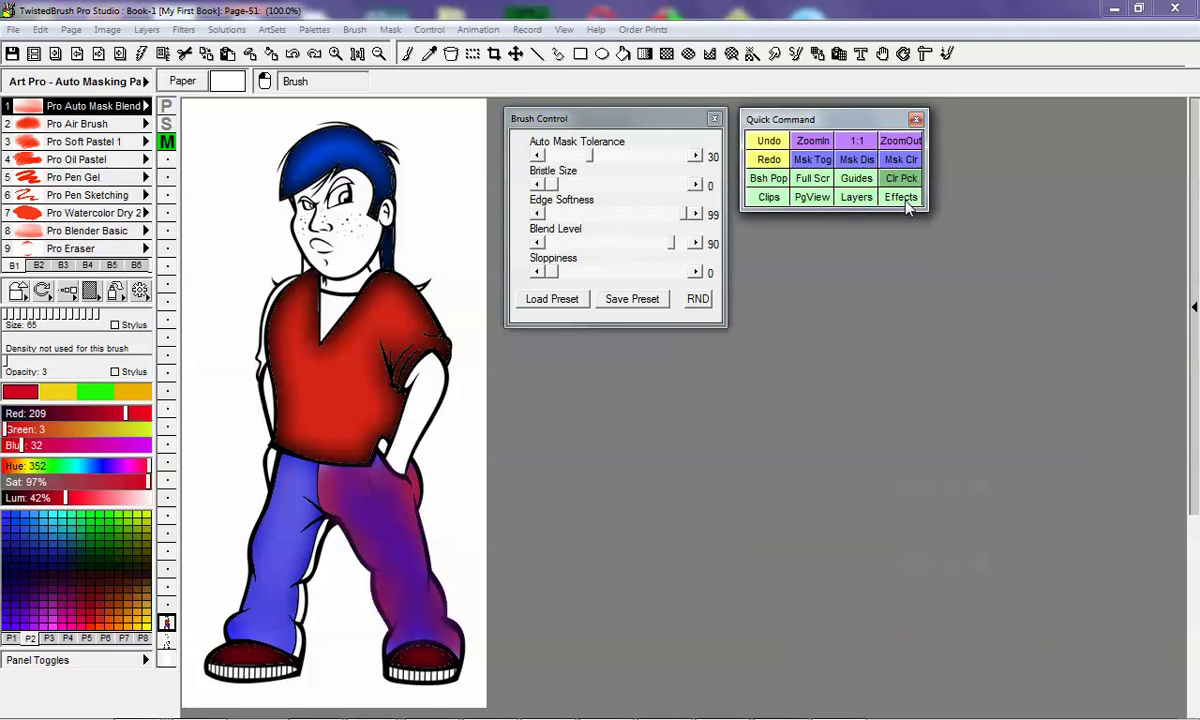